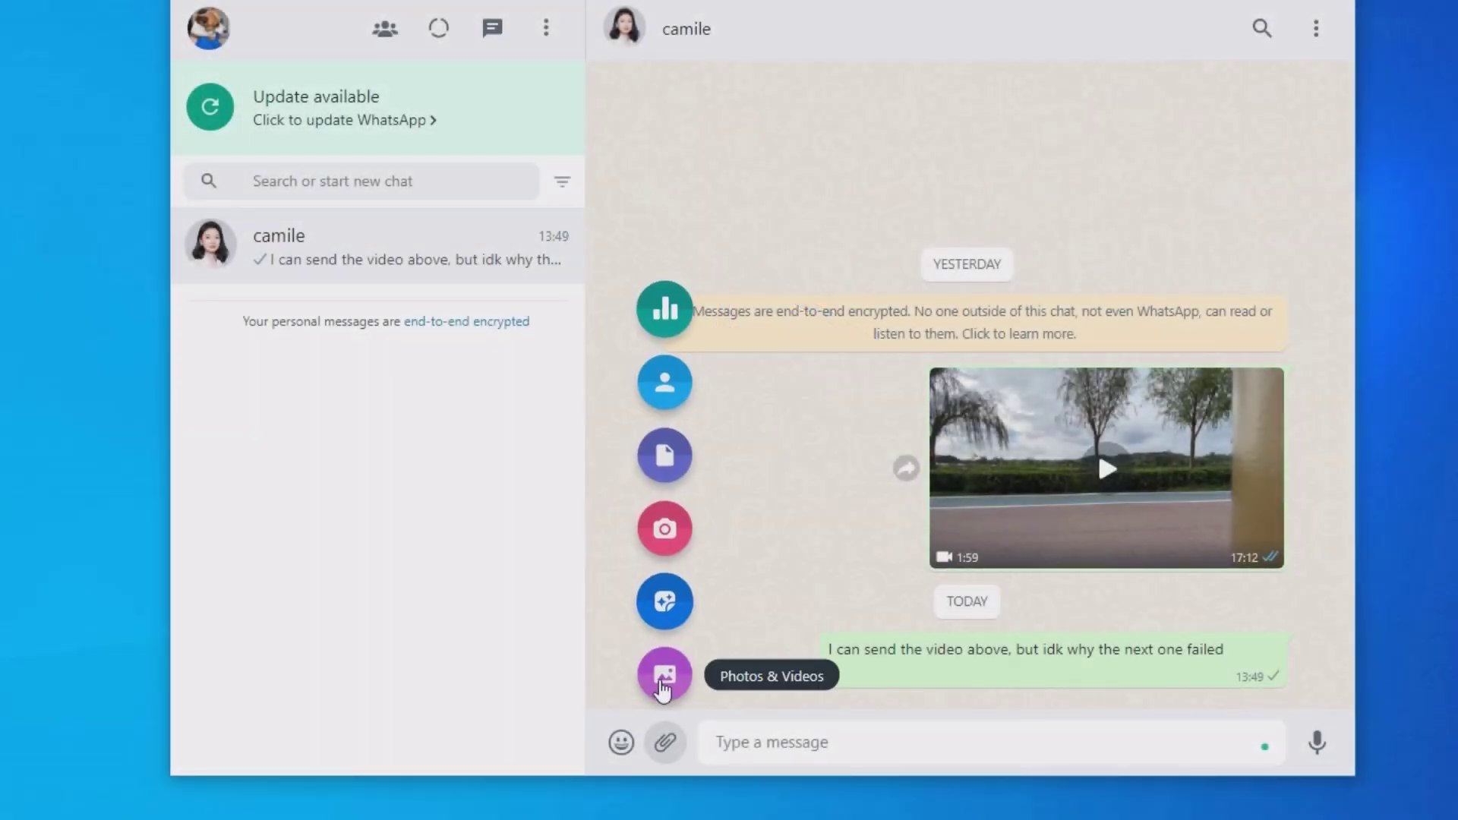
Try attaching the video in WhatsApp Web; it is rejected for exceeding 16 MB.
{"action": "left_click", "coordinate": [664, 680]}
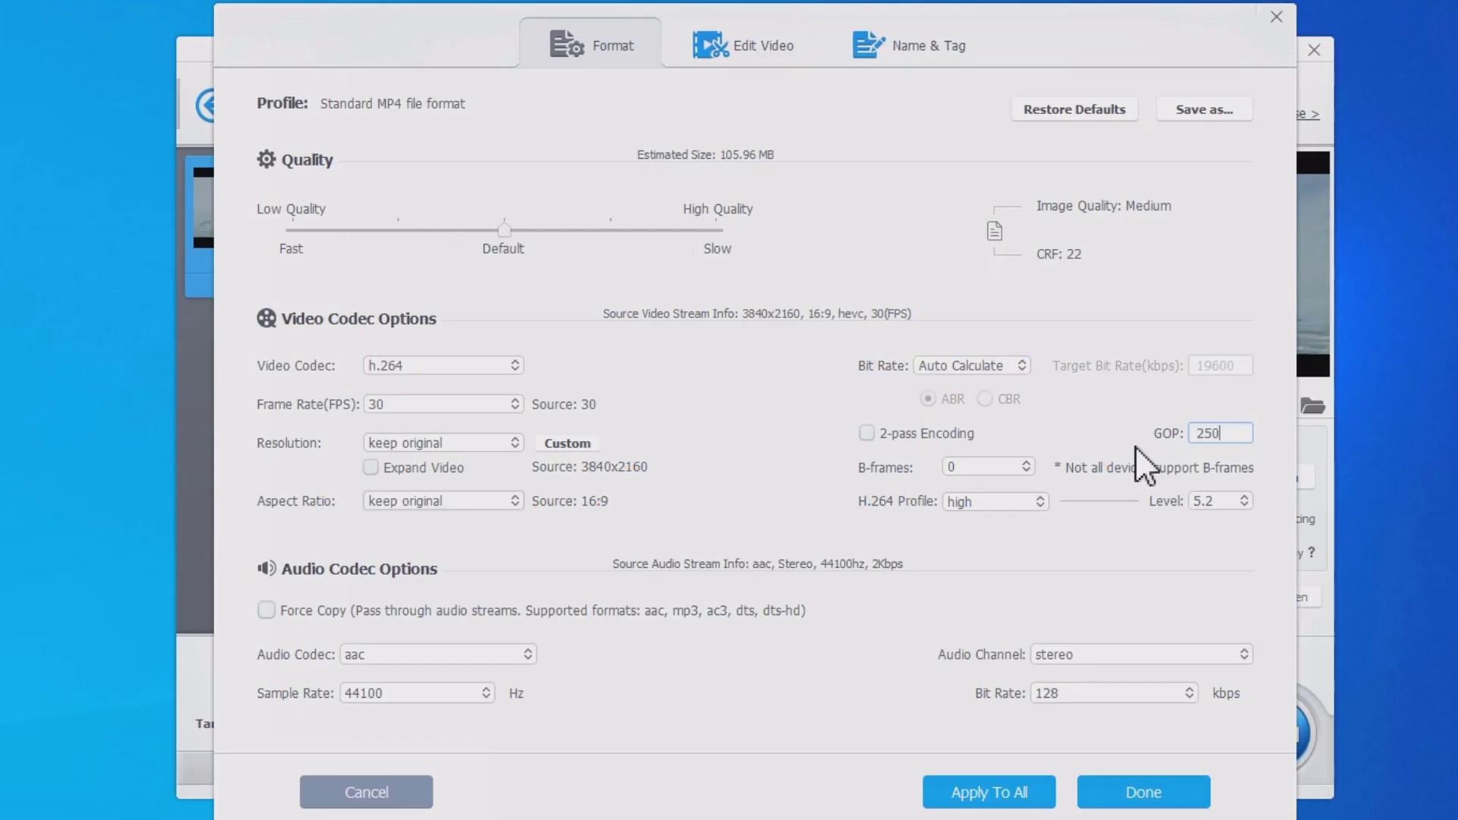
Set output to 1920x1080, 25 fps and manual bitrate, and shift the crop box sideways.
{"action": "left_click", "coordinate": [470, 443]}
{"action": "left_click", "coordinate": [435, 586]}
{"action": "left_click", "coordinate": [443, 404]}
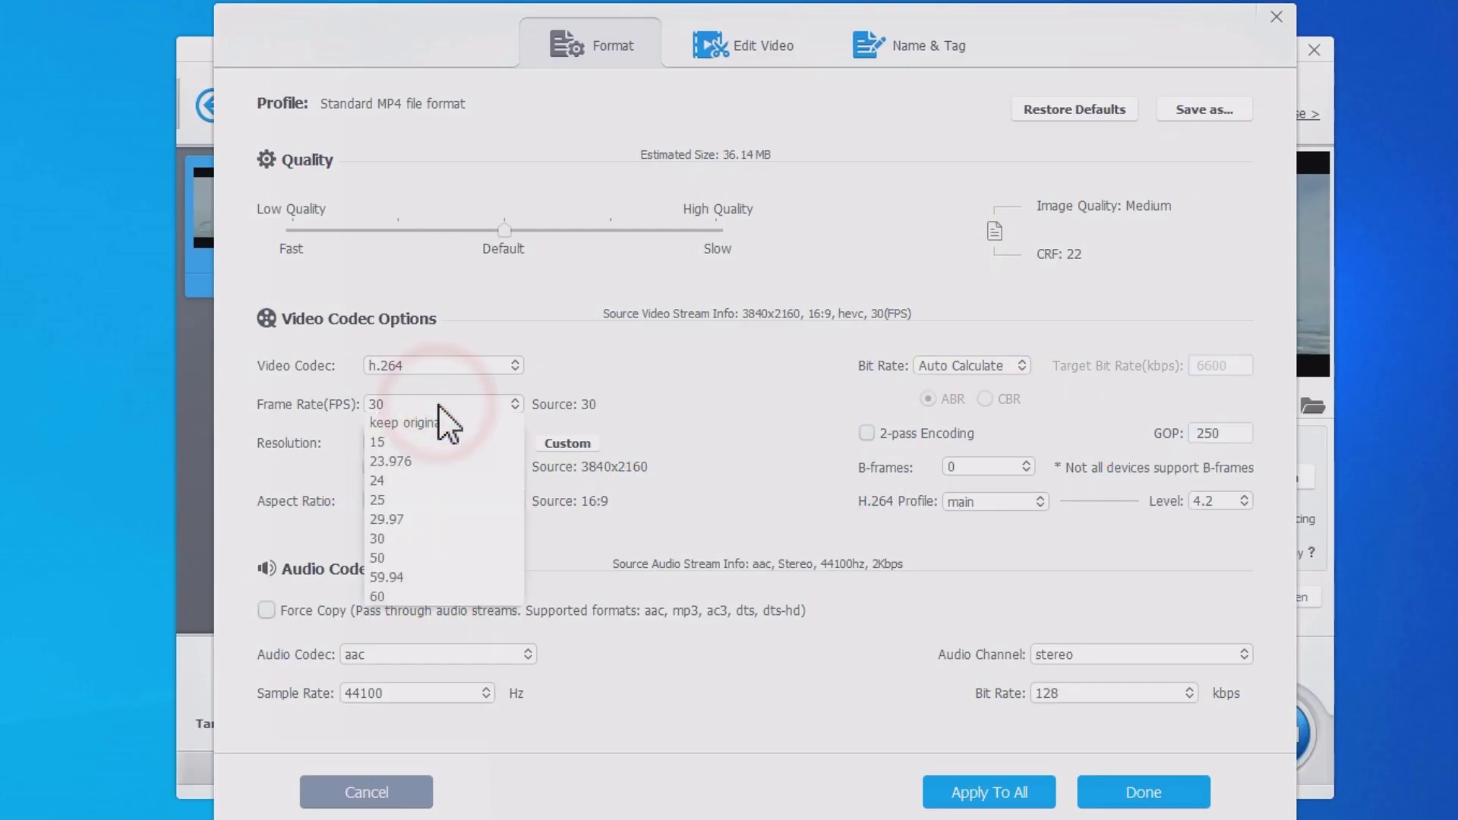
{"action": "left_click", "coordinate": [413, 500]}
{"action": "left_click", "coordinate": [940, 403]}
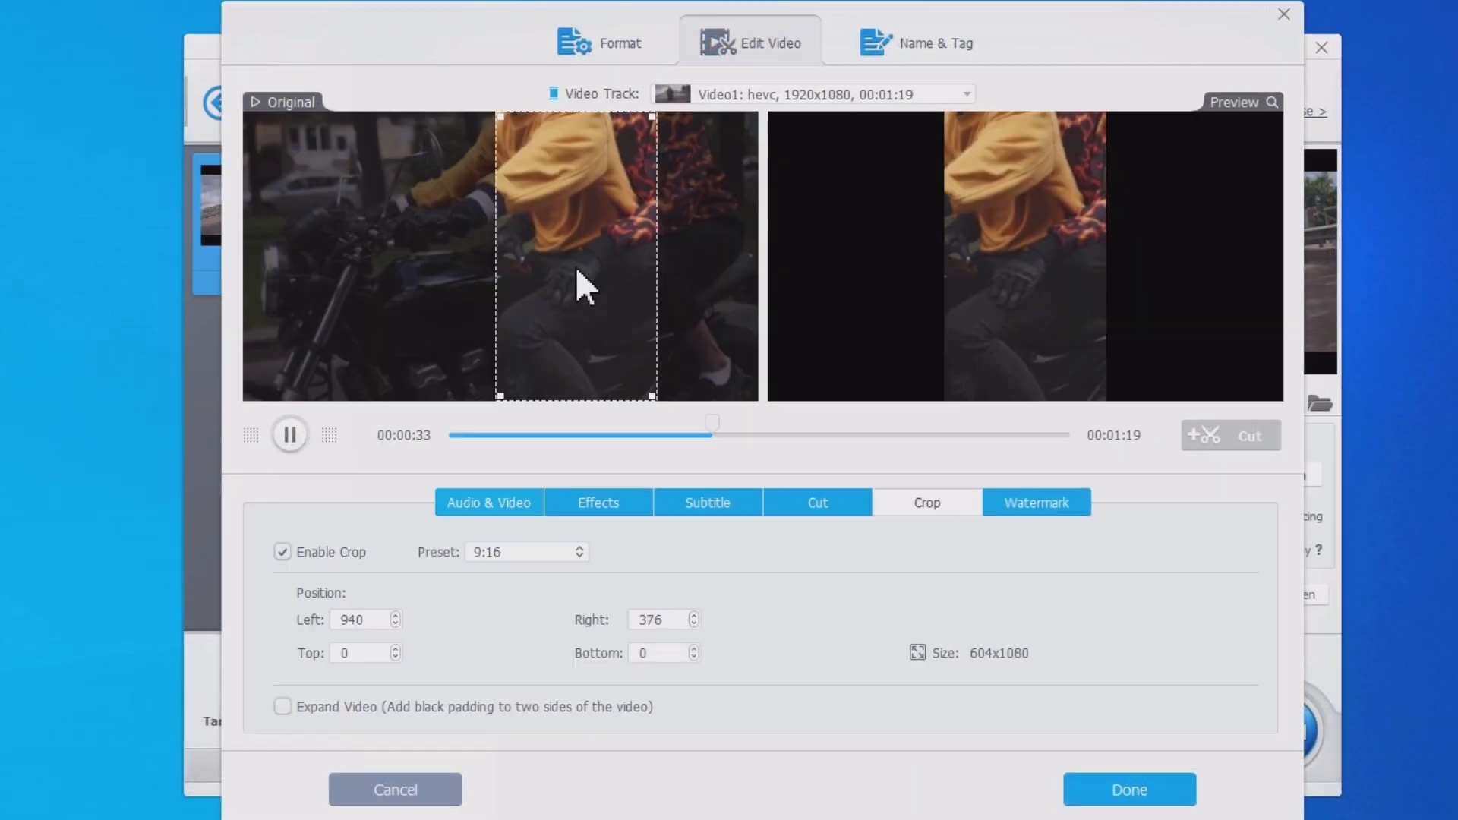
{"action": "mouse_move", "coordinate": [576, 265]}
{"action": "left_mouse_down"}
{"action": "mouse_move", "coordinate": [542, 264]}
{"action": "mouse_move", "coordinate": [600, 257]}
{"action": "left_mouse_up"}
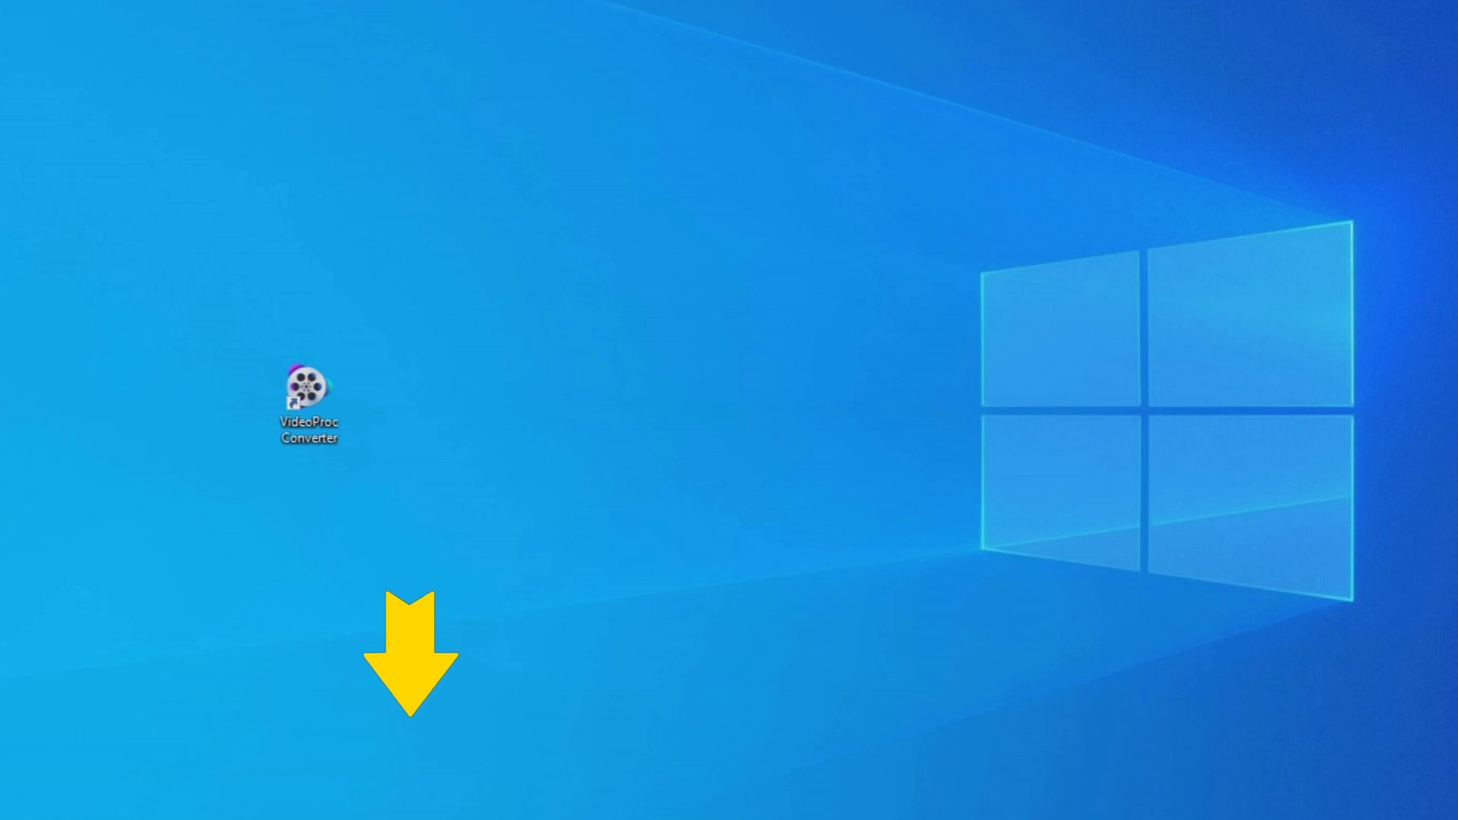
Launch VideoProc Converter and load vid_23110920.mp4 into the Video workspace.
{"action": "double_click", "coordinate": [306, 394]}
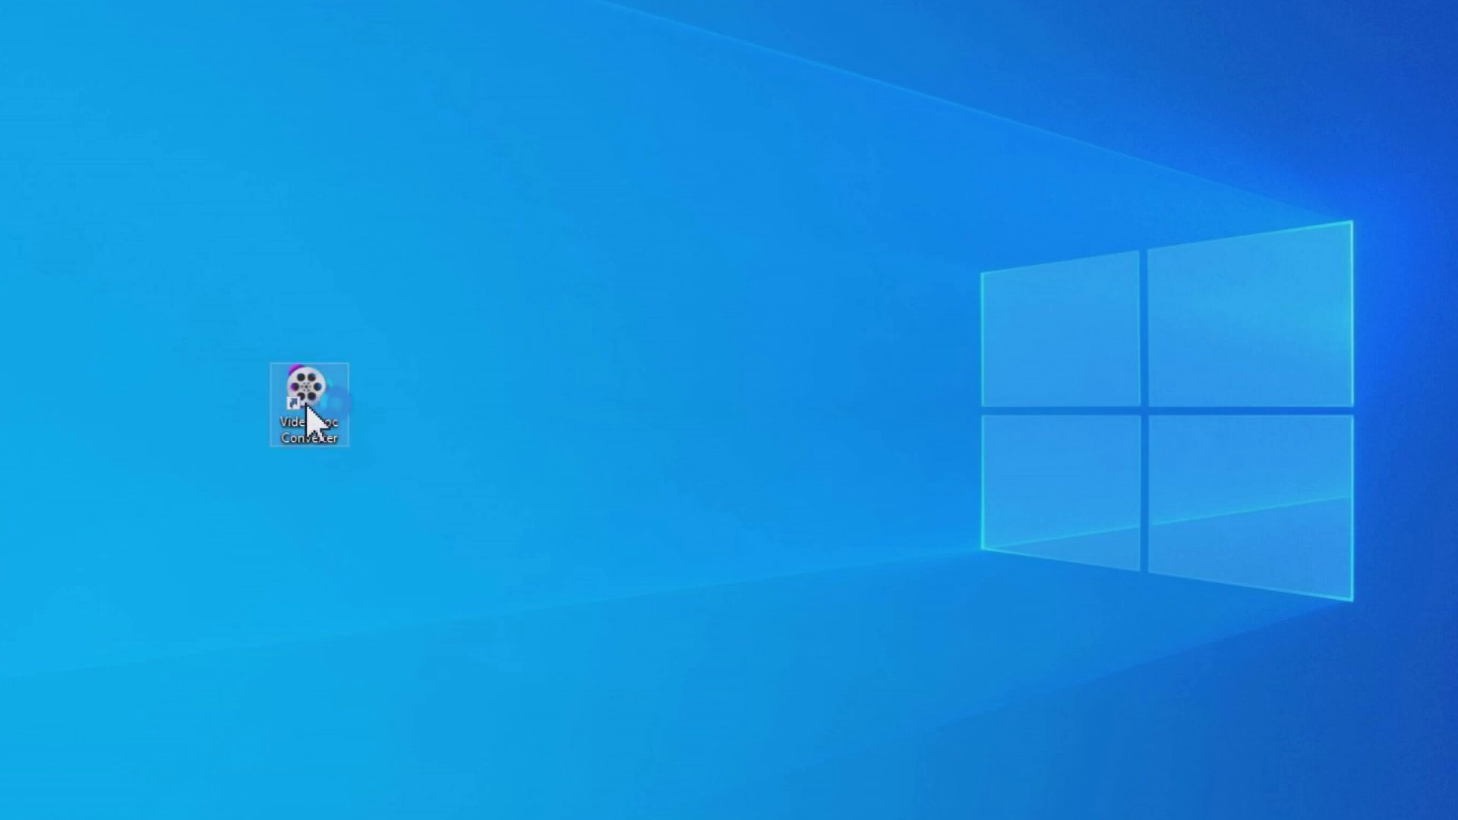
{"action": "left_click", "coordinate": [536, 332]}
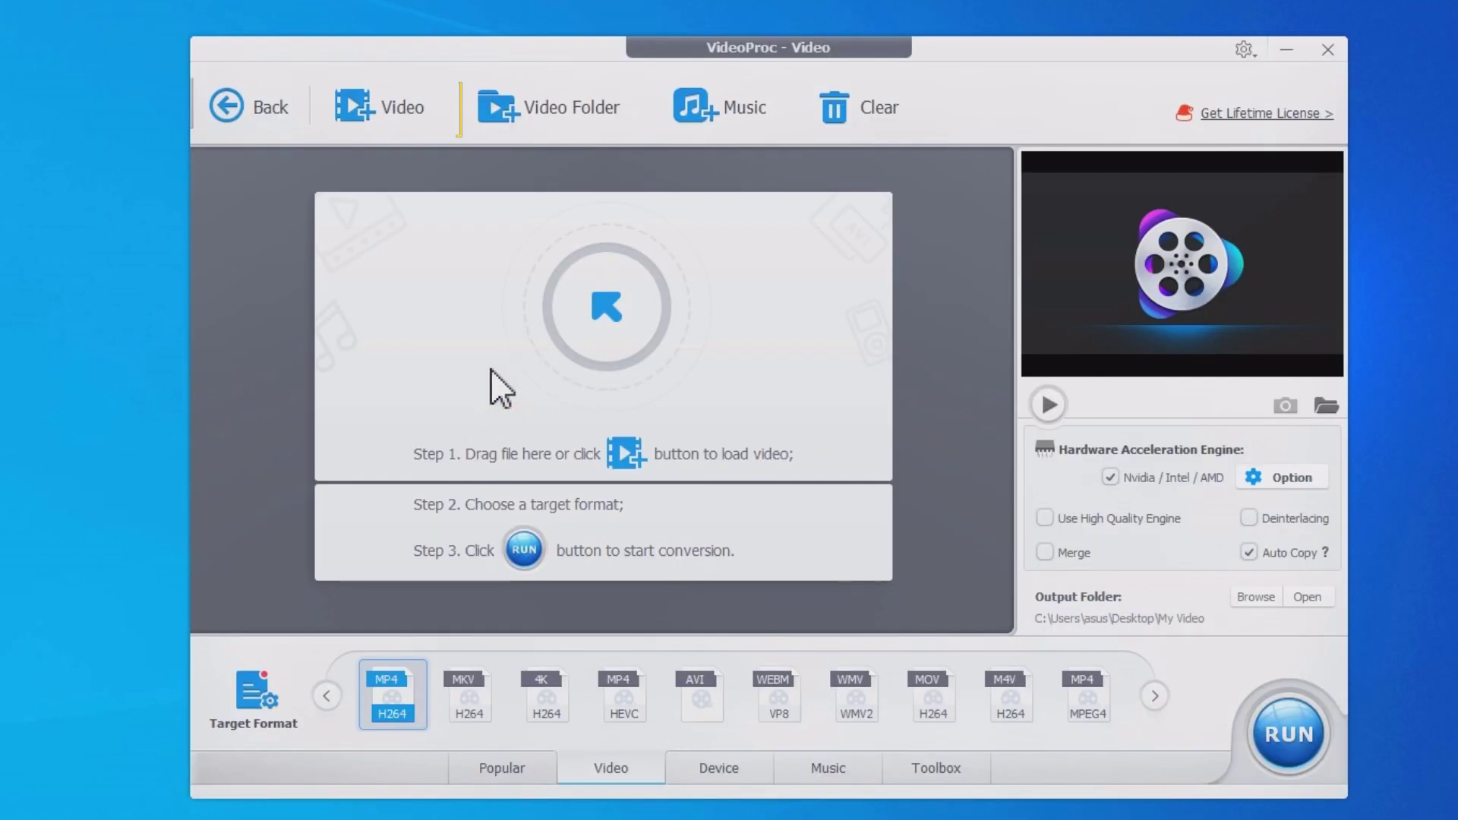
{"action": "left_click", "coordinate": [392, 111]}
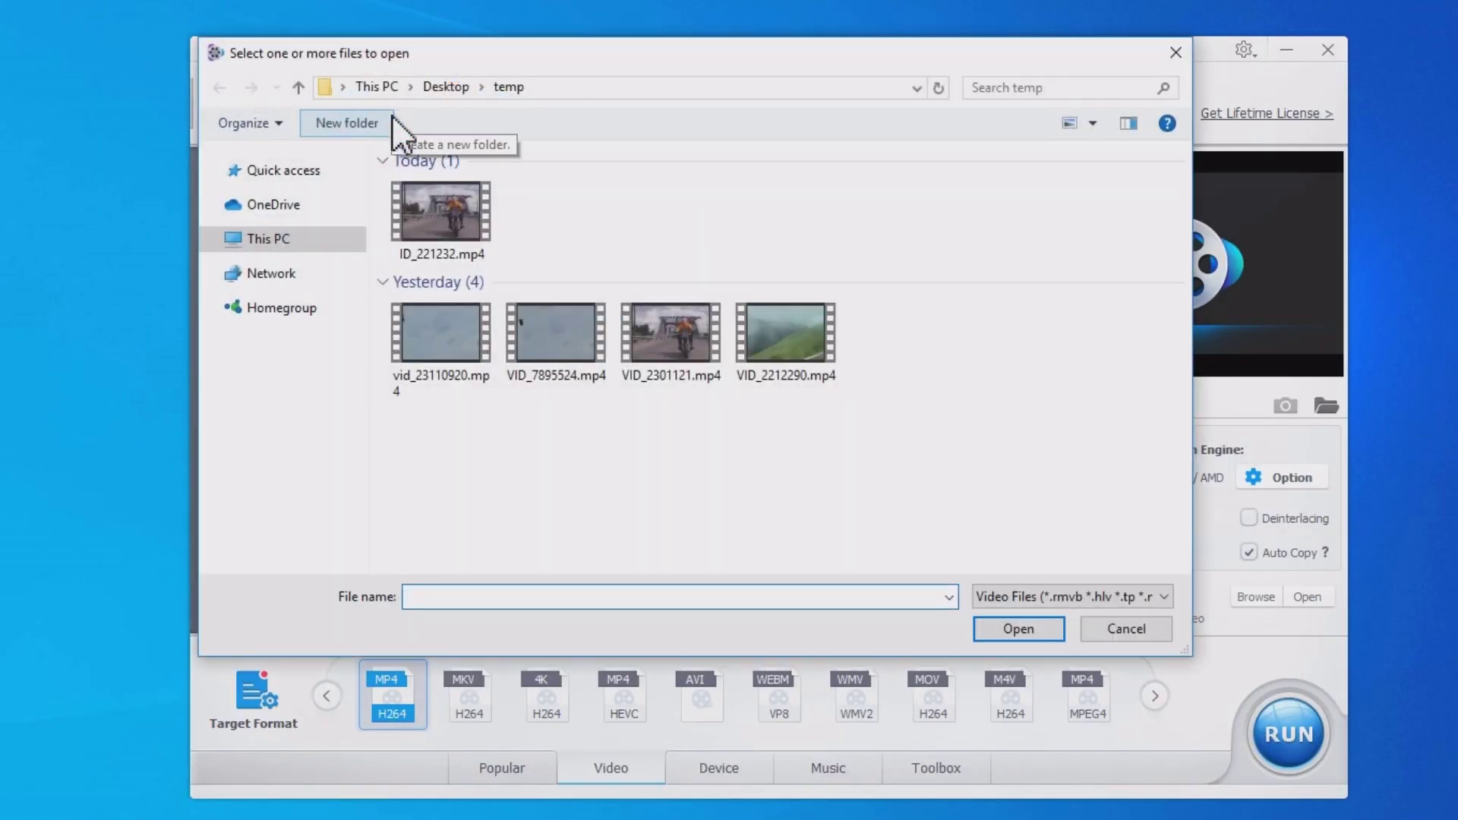
{"action": "double_click", "coordinate": [422, 342]}
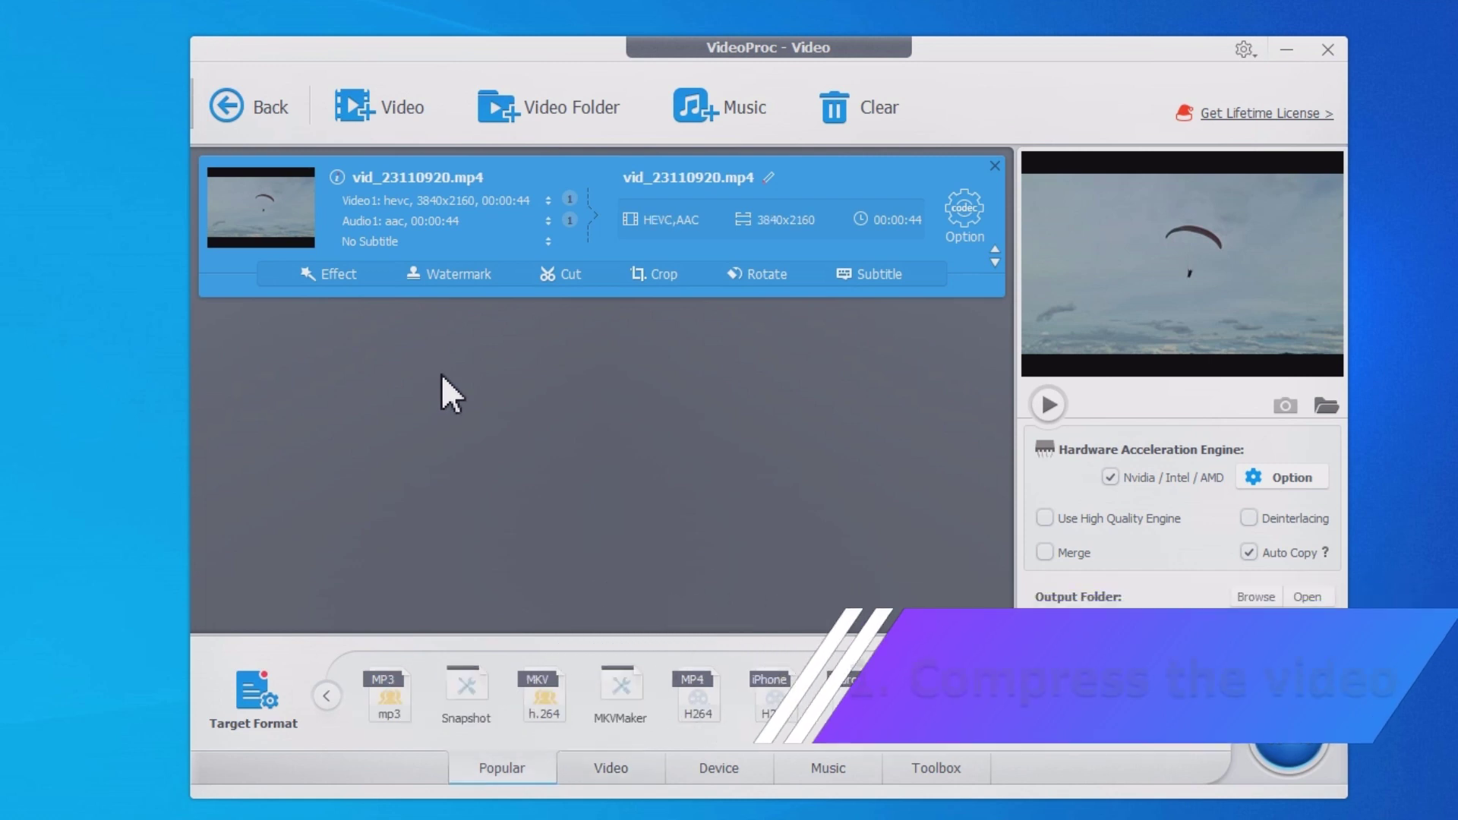
Review the clip's MediaInfo, select MP4 H264 output, and open its codec options.
{"action": "left_click", "coordinate": [339, 179]}
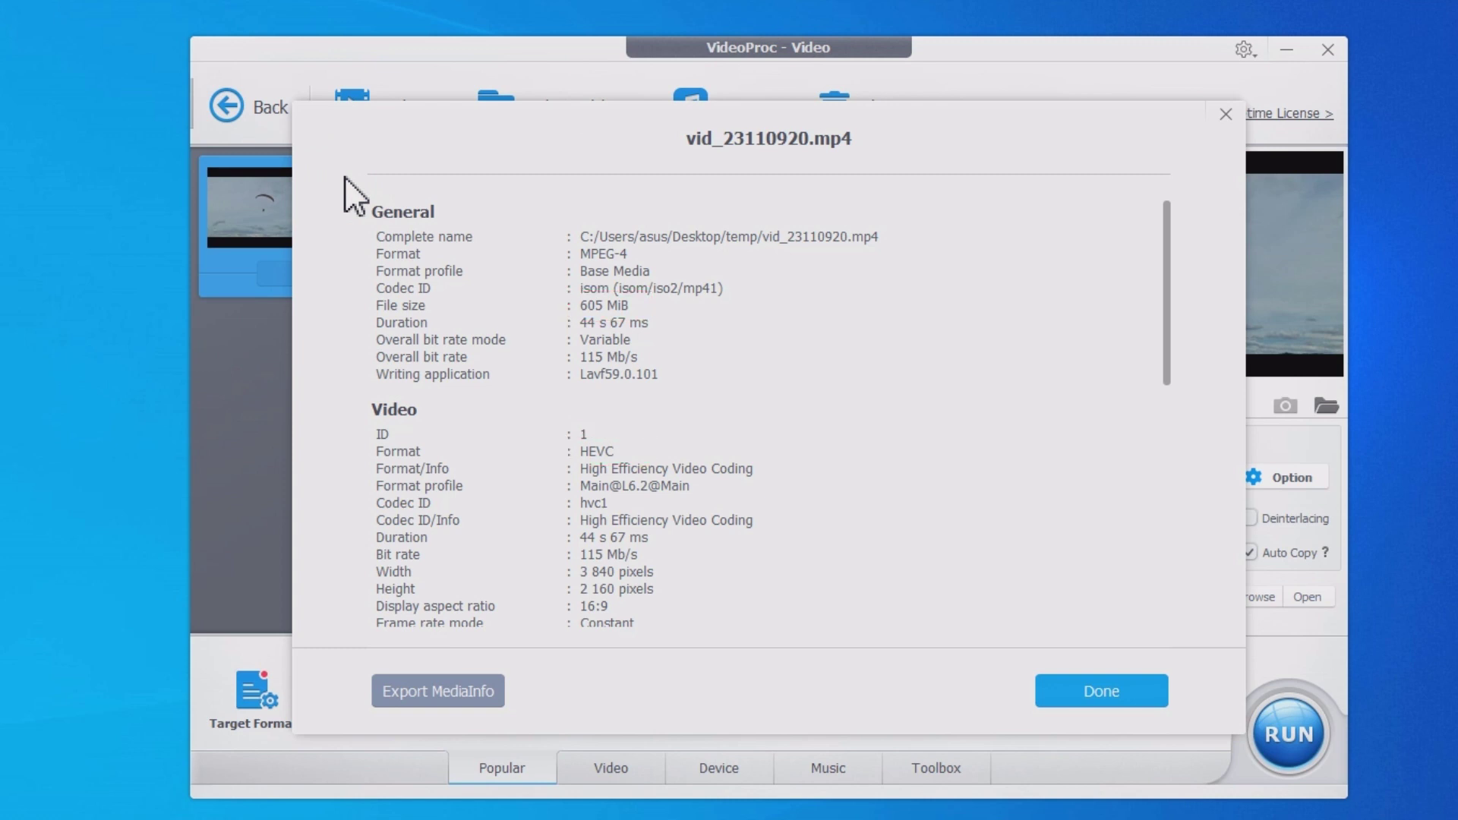
{"action": "left_click", "coordinate": [1225, 116]}
{"action": "left_click", "coordinate": [613, 768]}
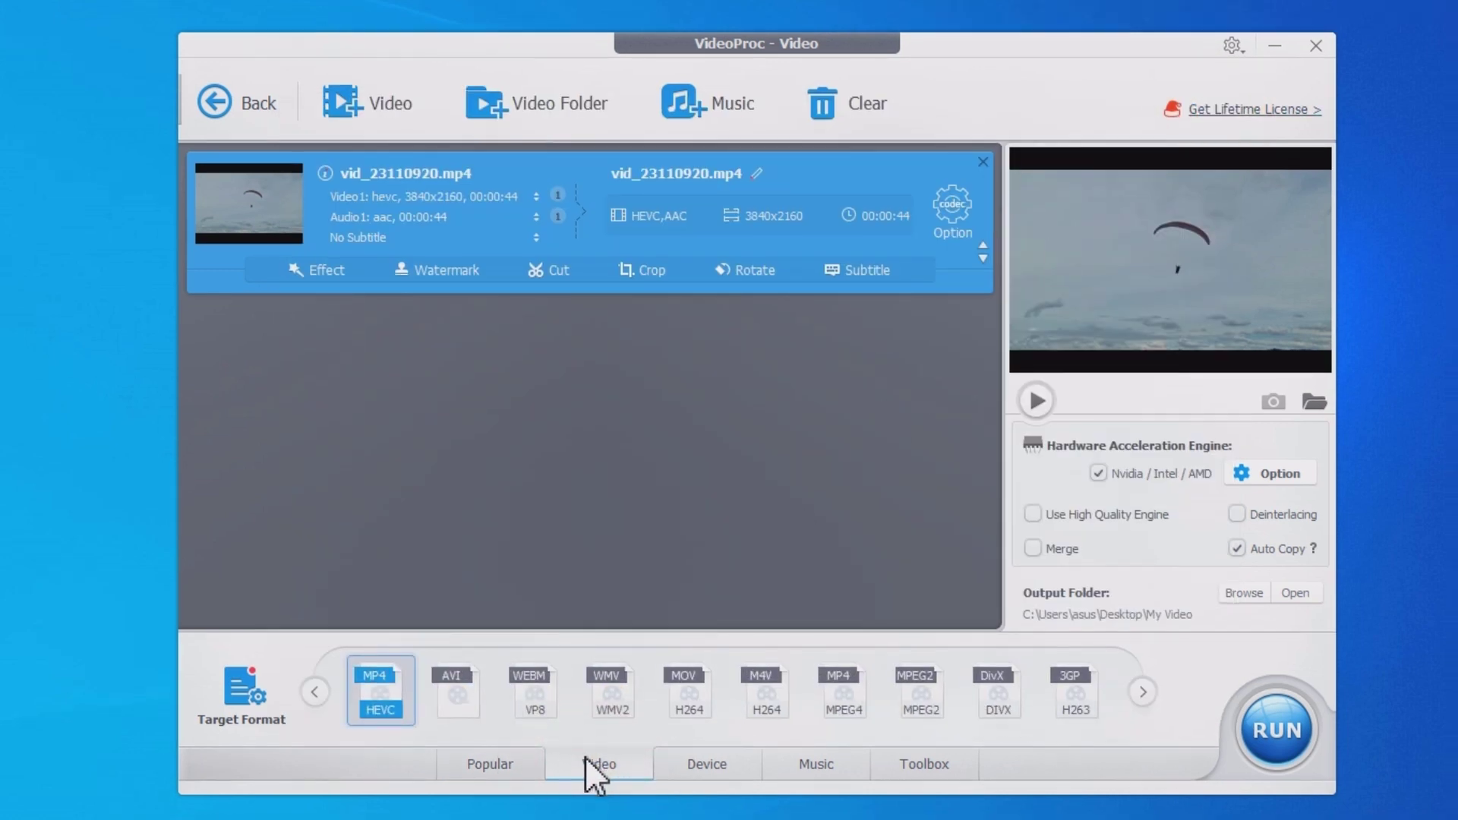
{"action": "left_click", "coordinate": [318, 693]}
{"action": "left_click", "coordinate": [317, 693]}
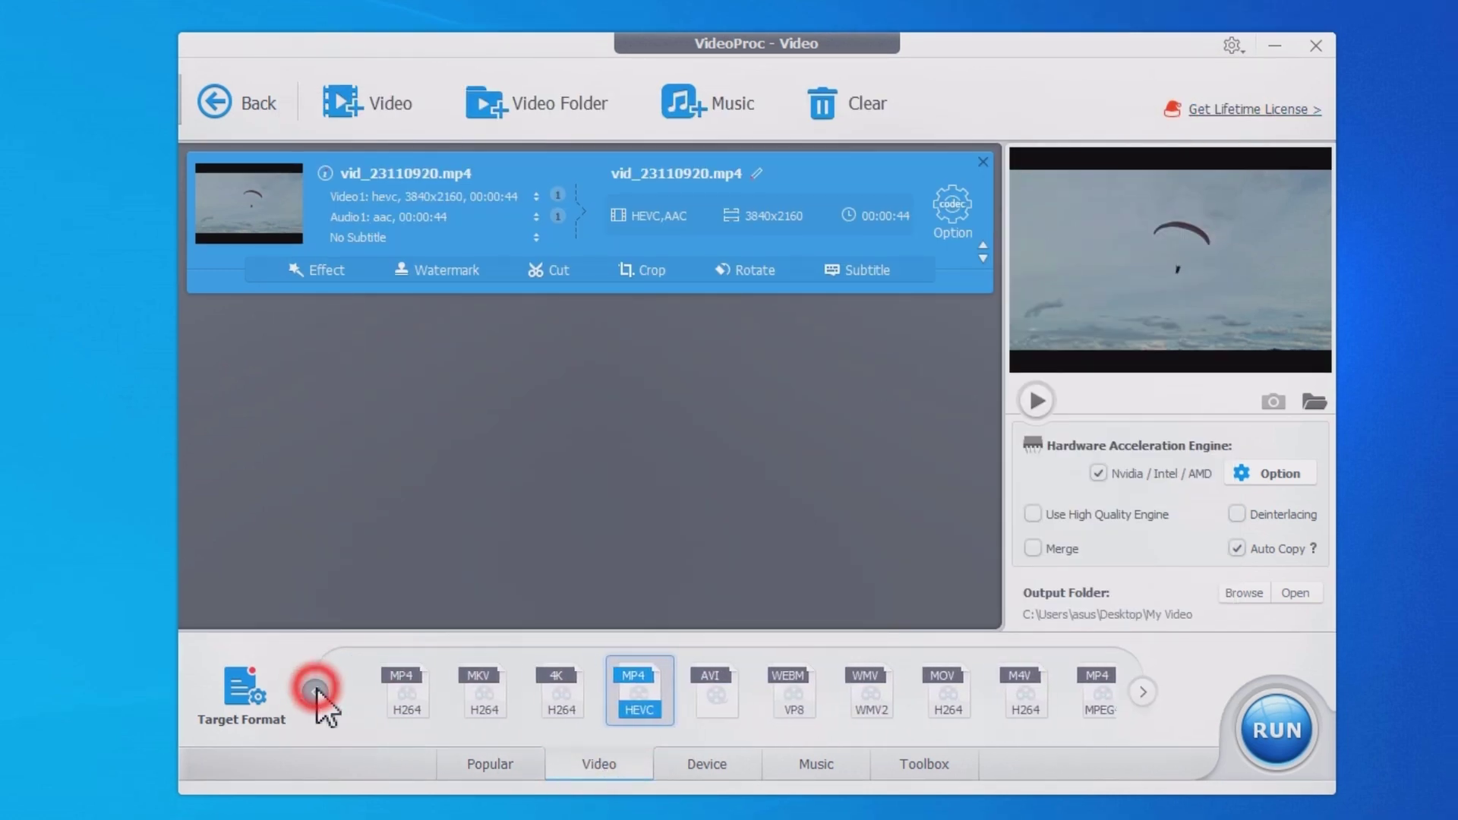
{"action": "left_click", "coordinate": [380, 704]}
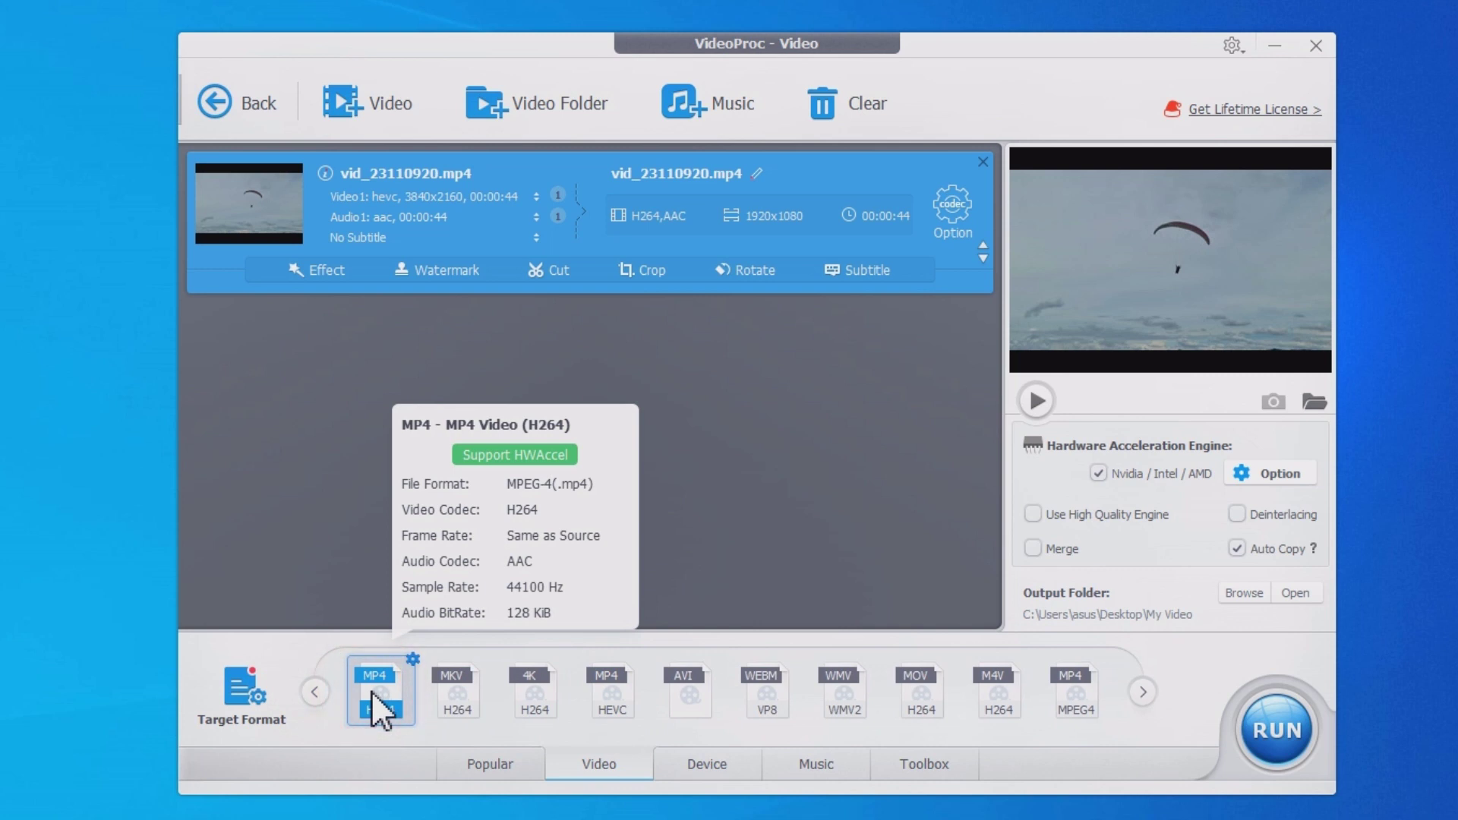
{"action": "left_click", "coordinate": [952, 217]}
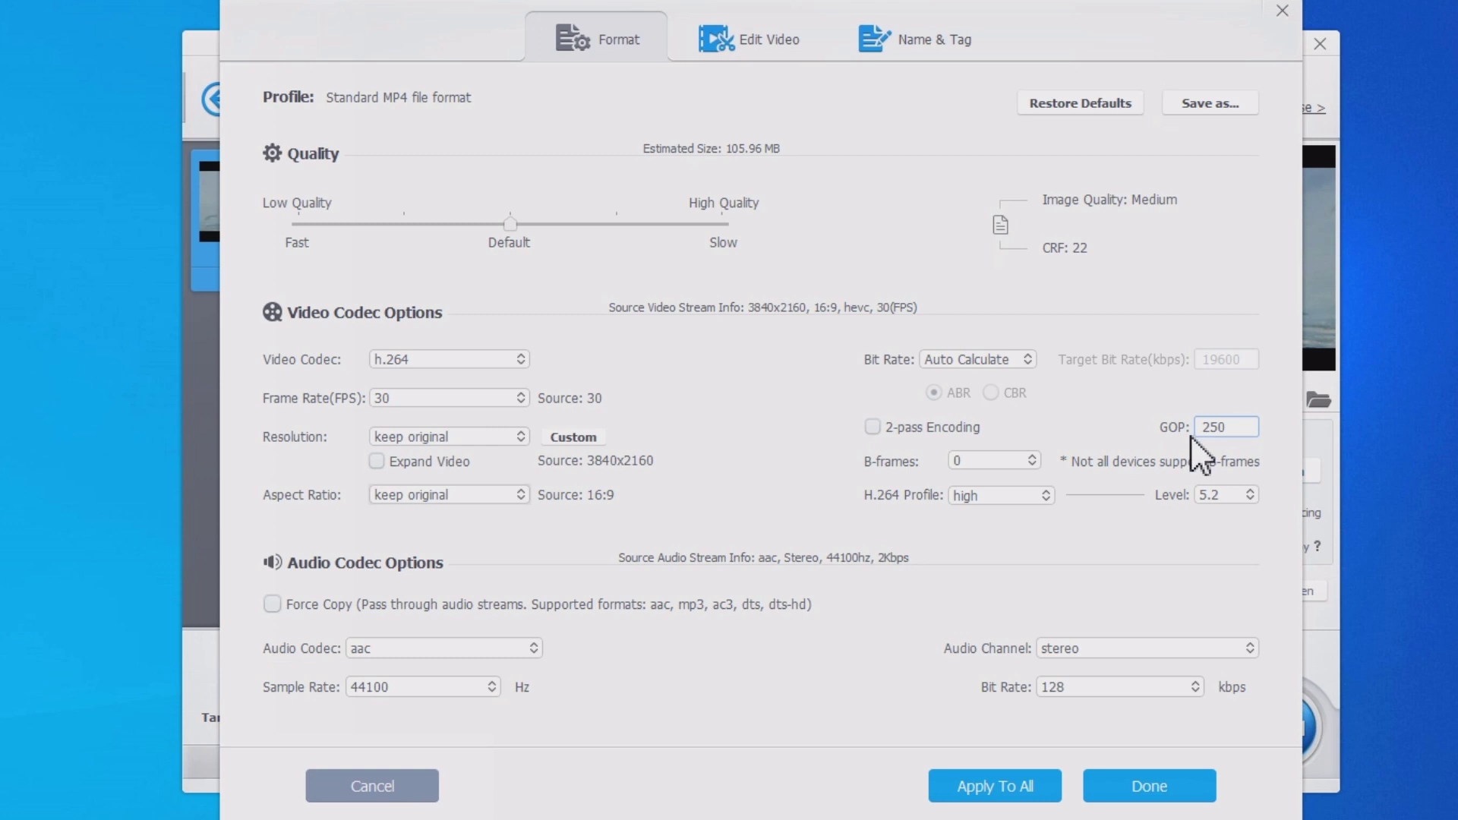
Apply 1920x1080 resolution, 25 fps and a manual 4800 kbps constant bitrate.
{"action": "left_click", "coordinate": [1196, 435]}
{"action": "left_click", "coordinate": [474, 435]}
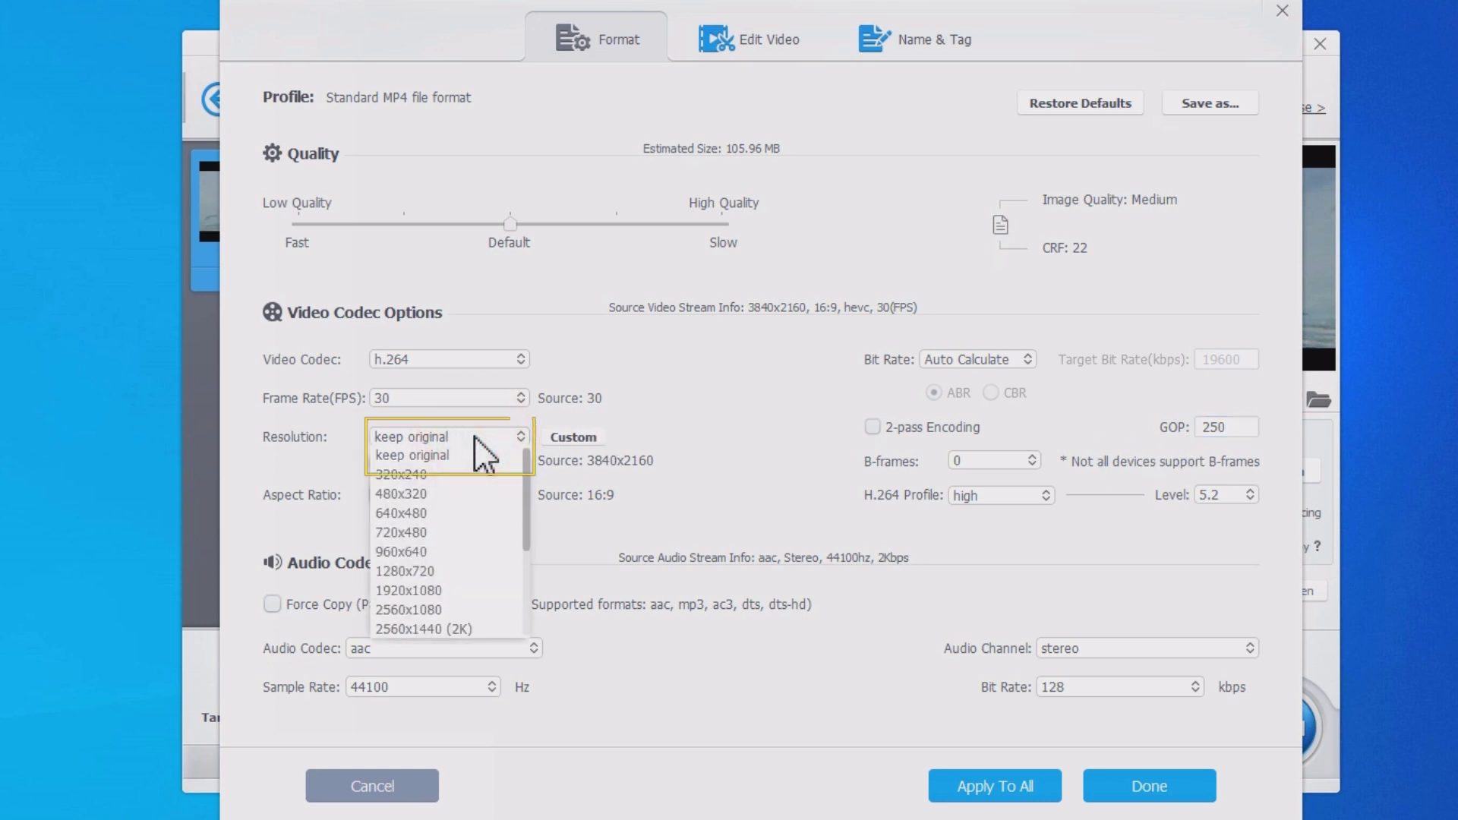
{"action": "left_click", "coordinate": [409, 590]}
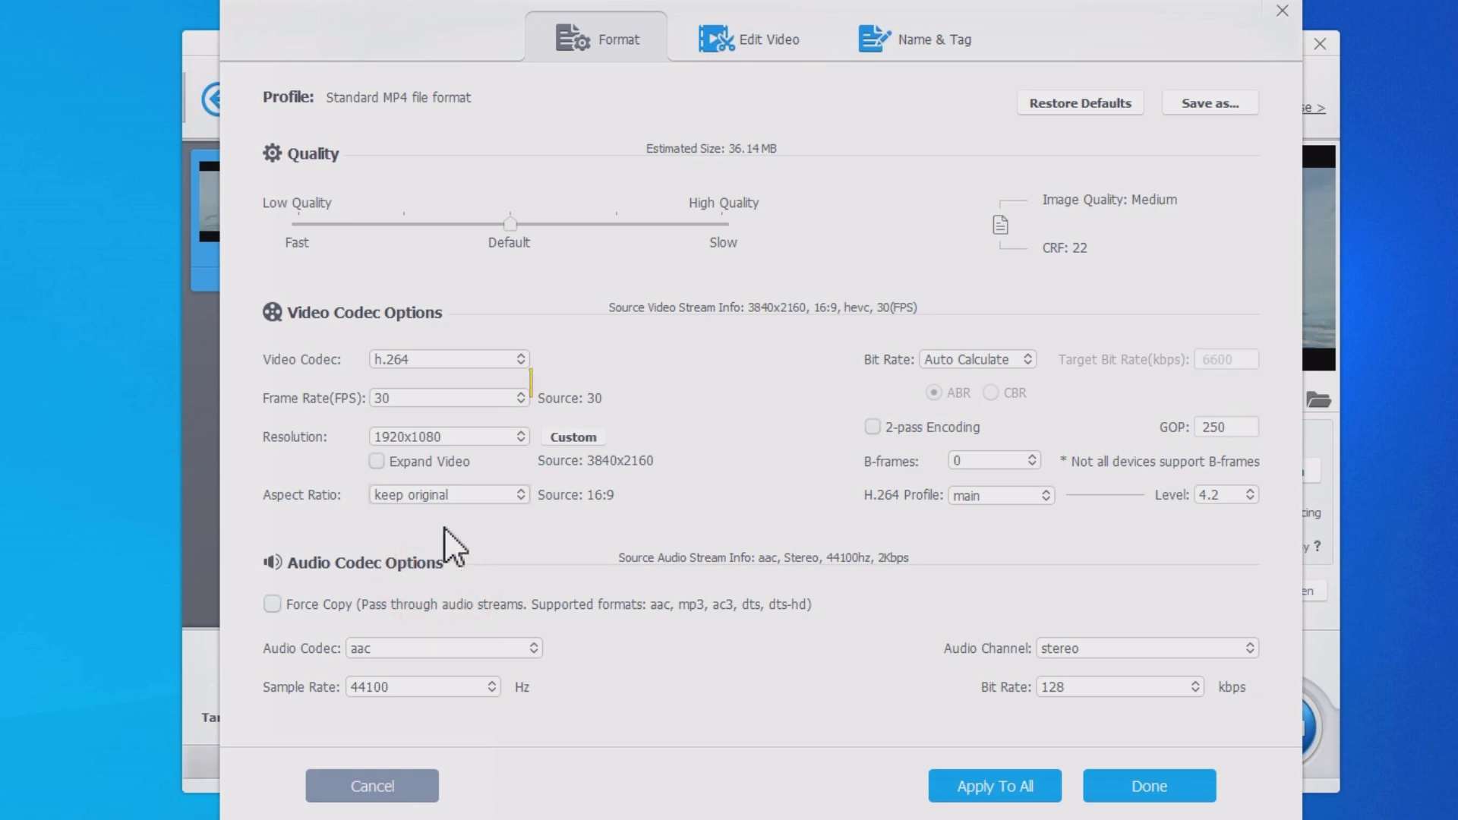
{"action": "left_click", "coordinate": [446, 399]}
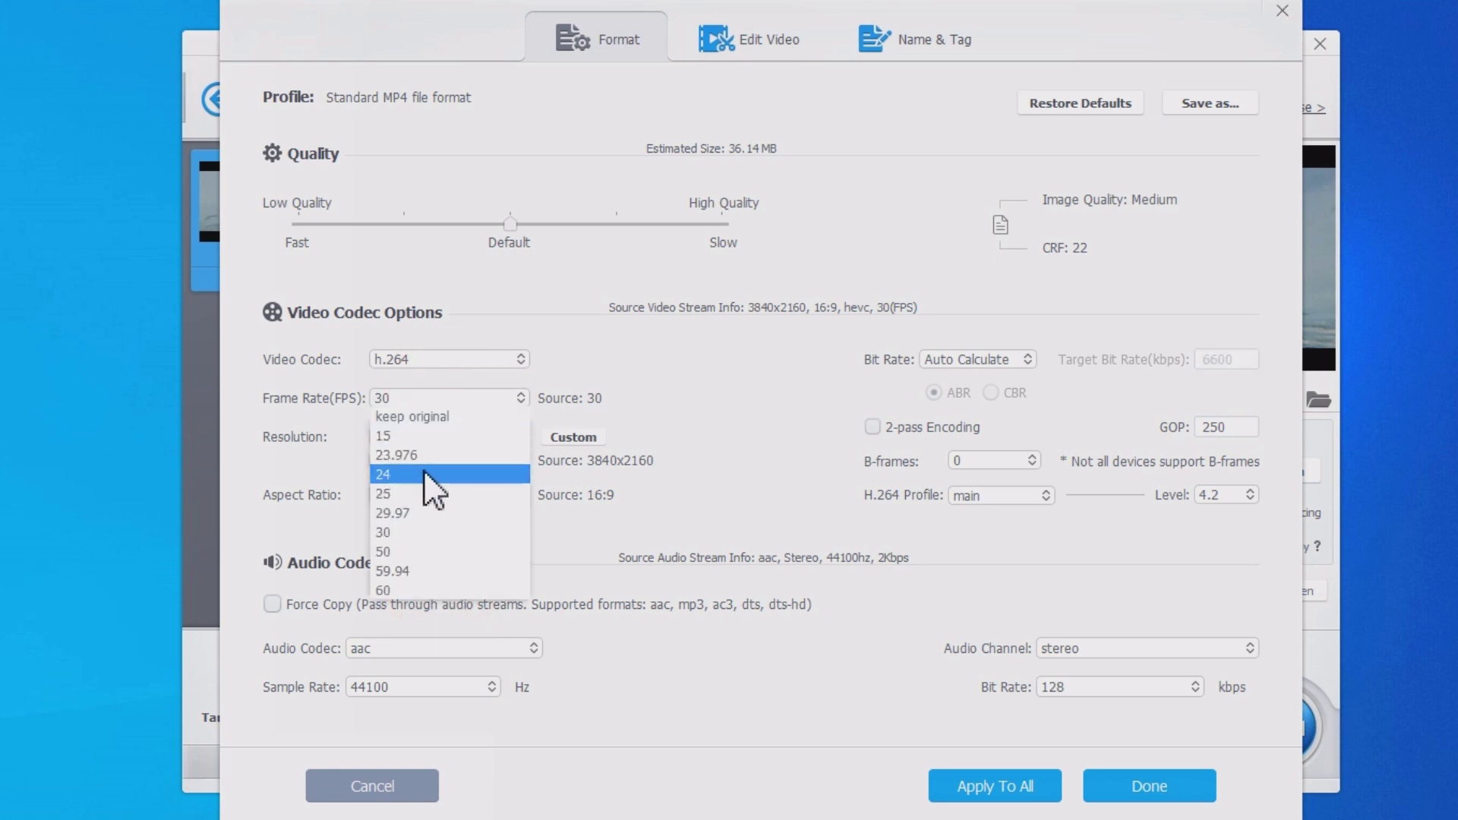
{"action": "left_click", "coordinate": [417, 492]}
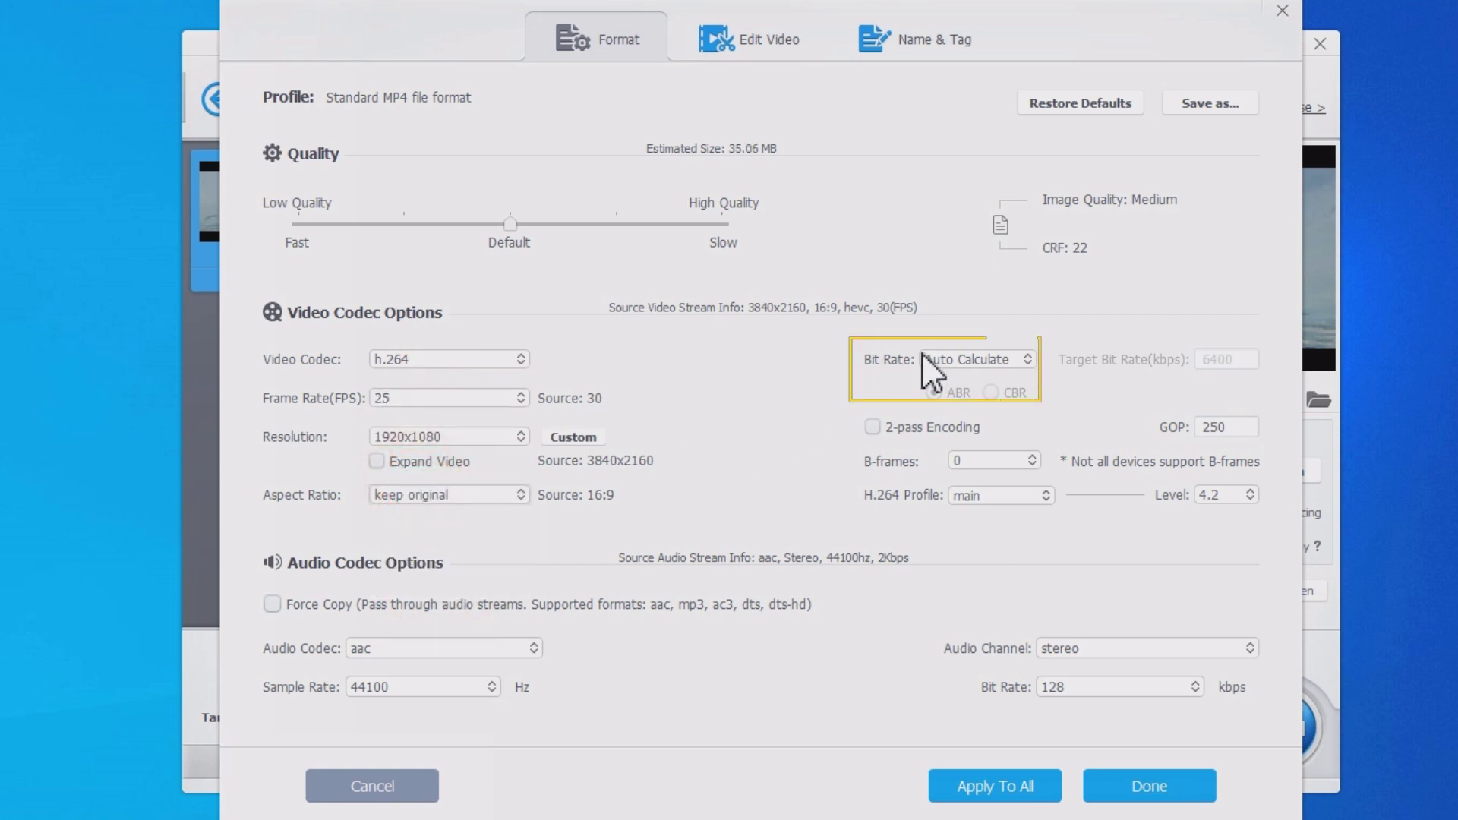
{"action": "left_click", "coordinate": [945, 397]}
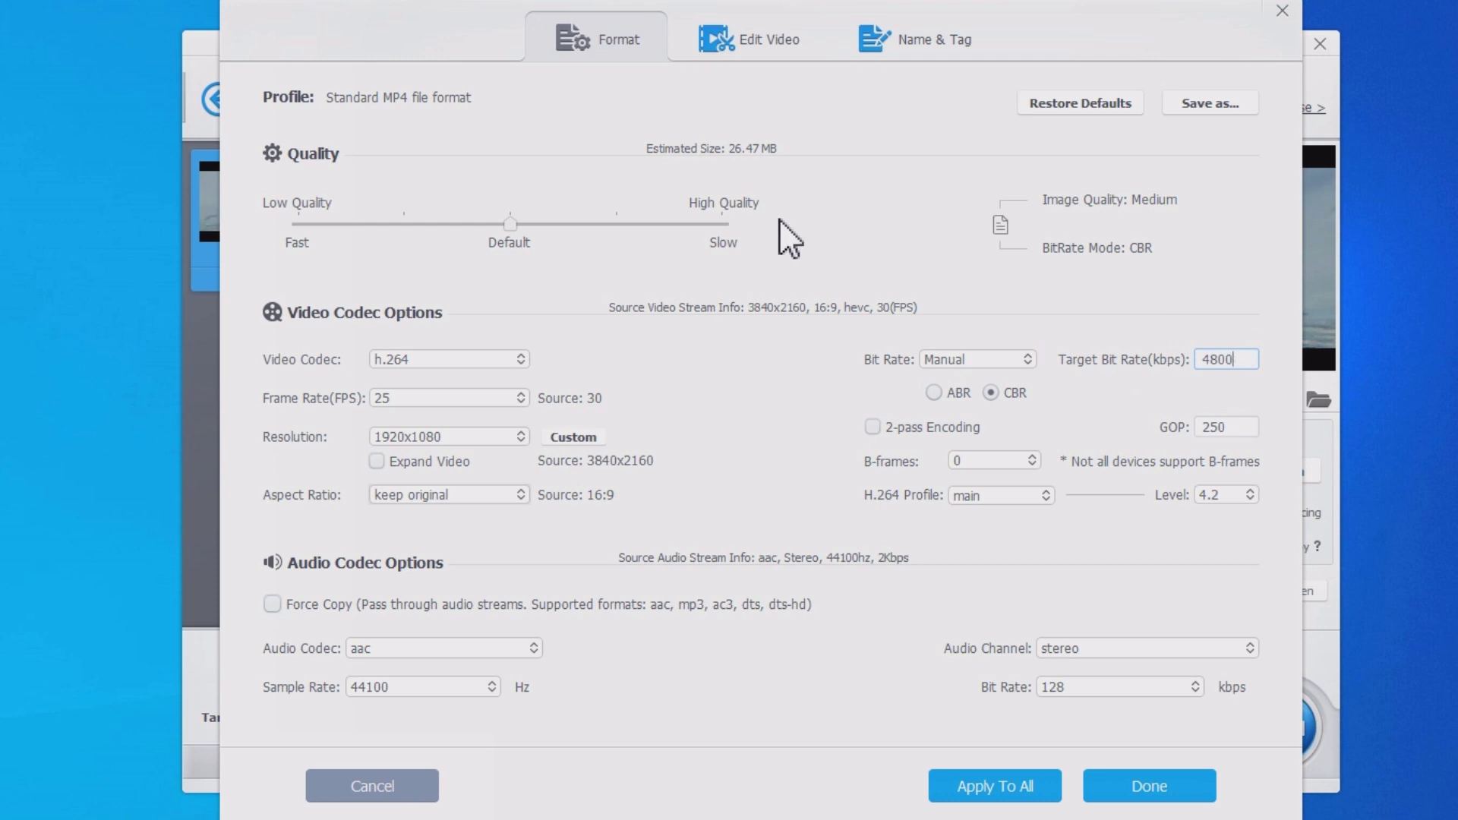
{"action": "left_click", "coordinate": [1116, 785]}
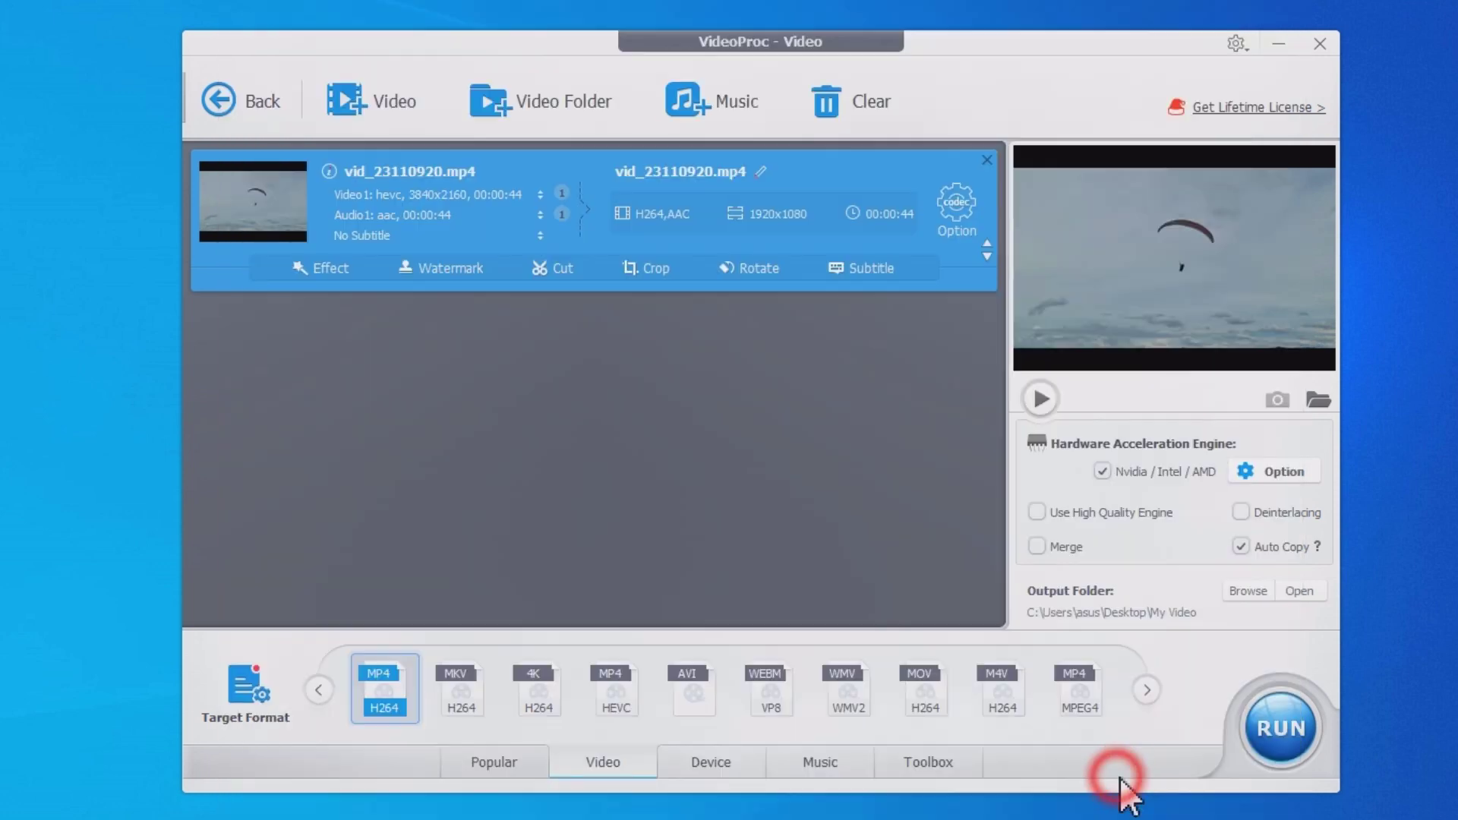
Convert the video, then attach the converted vid_23110920.mp4 in WhatsApp.
{"action": "left_click", "coordinate": [1268, 720]}
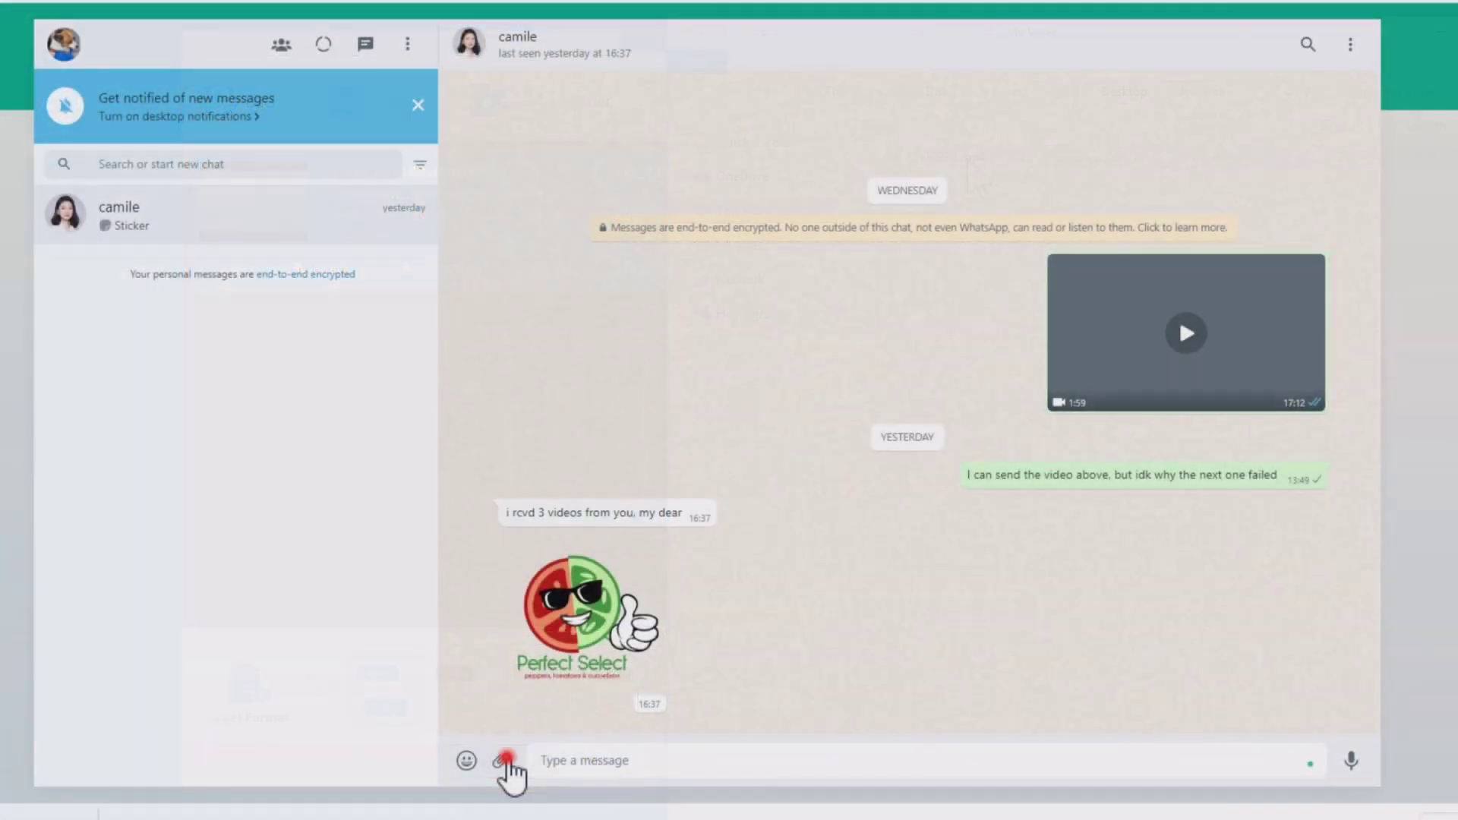
{"action": "left_click", "coordinate": [502, 760]}
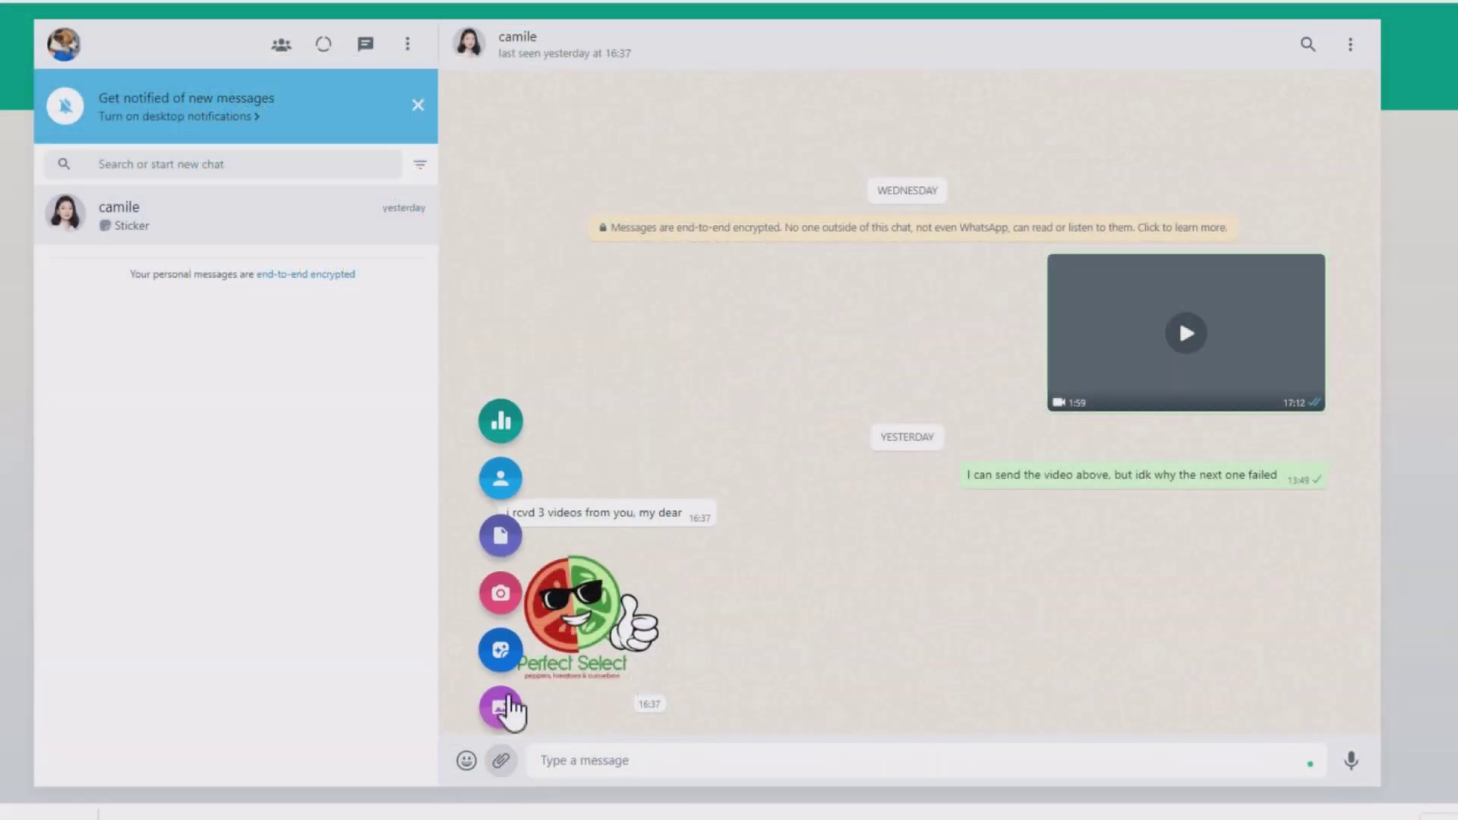
{"action": "left_click", "coordinate": [500, 537]}
{"action": "double_click", "coordinate": [151, 142]}
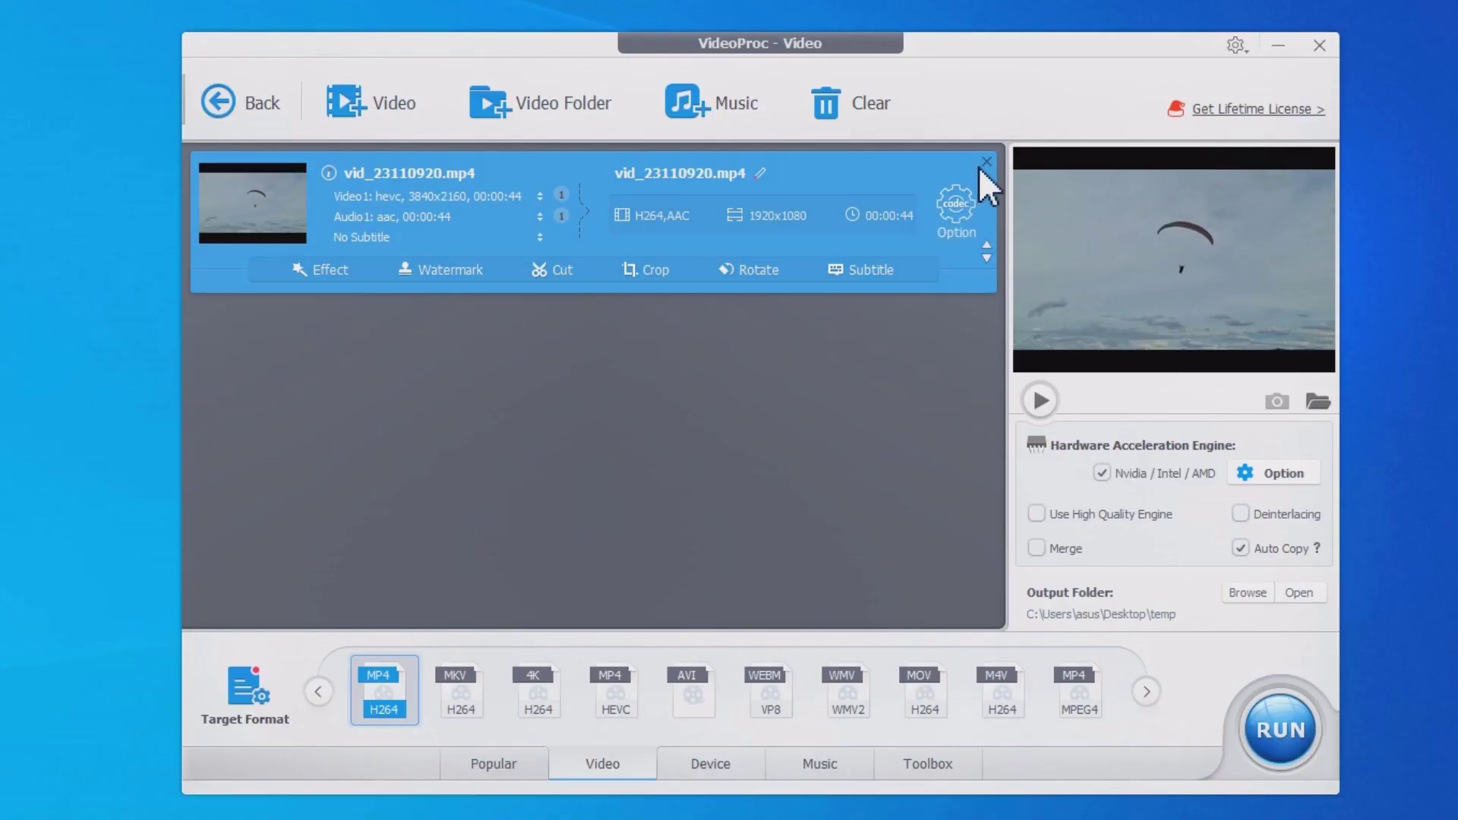
Replace the previous video with ID_221230.mp4.
{"action": "left_click", "coordinate": [985, 160]}
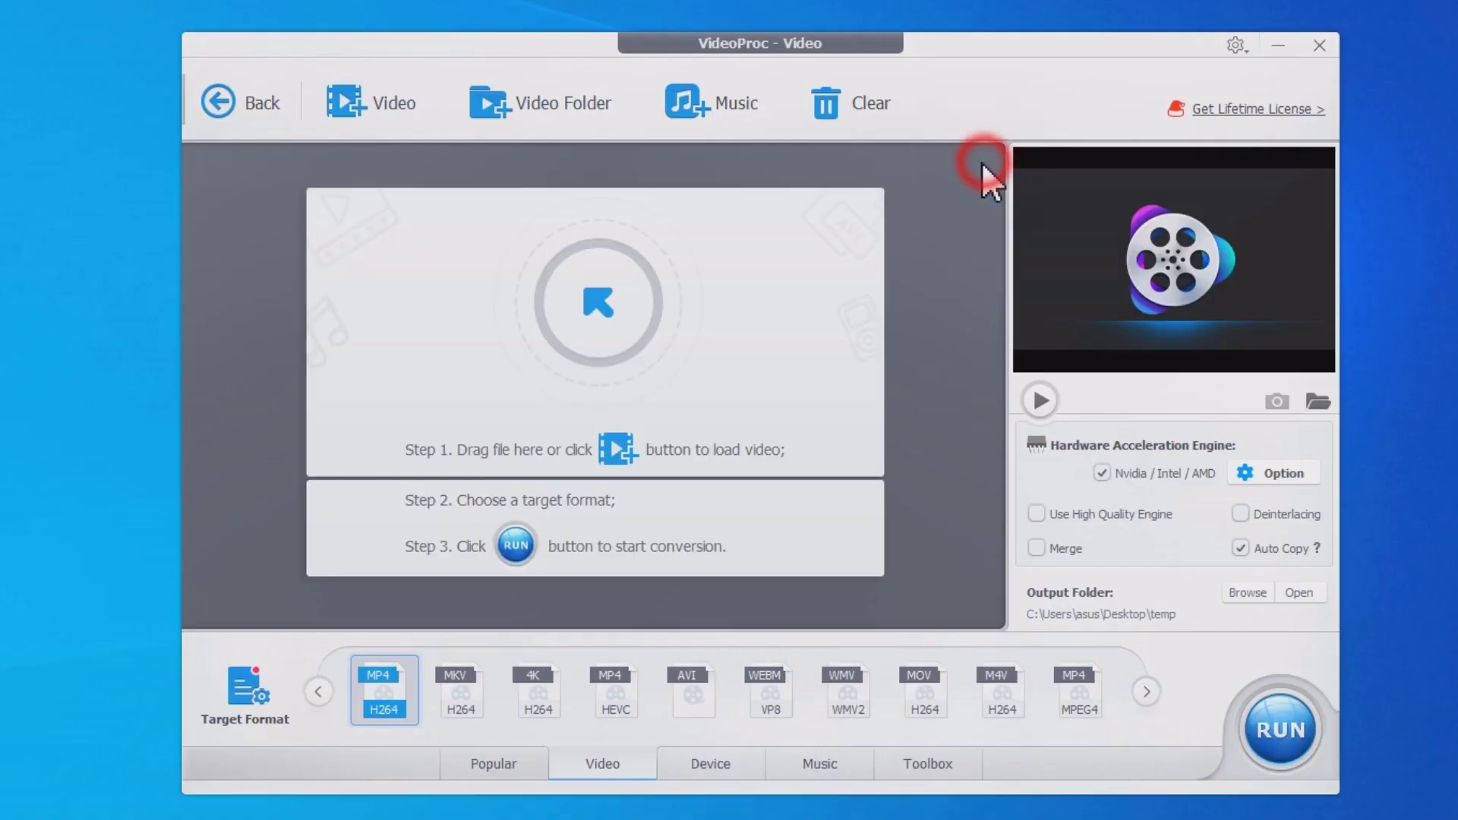
{"action": "left_click", "coordinate": [376, 103]}
{"action": "double_click", "coordinate": [422, 206]}
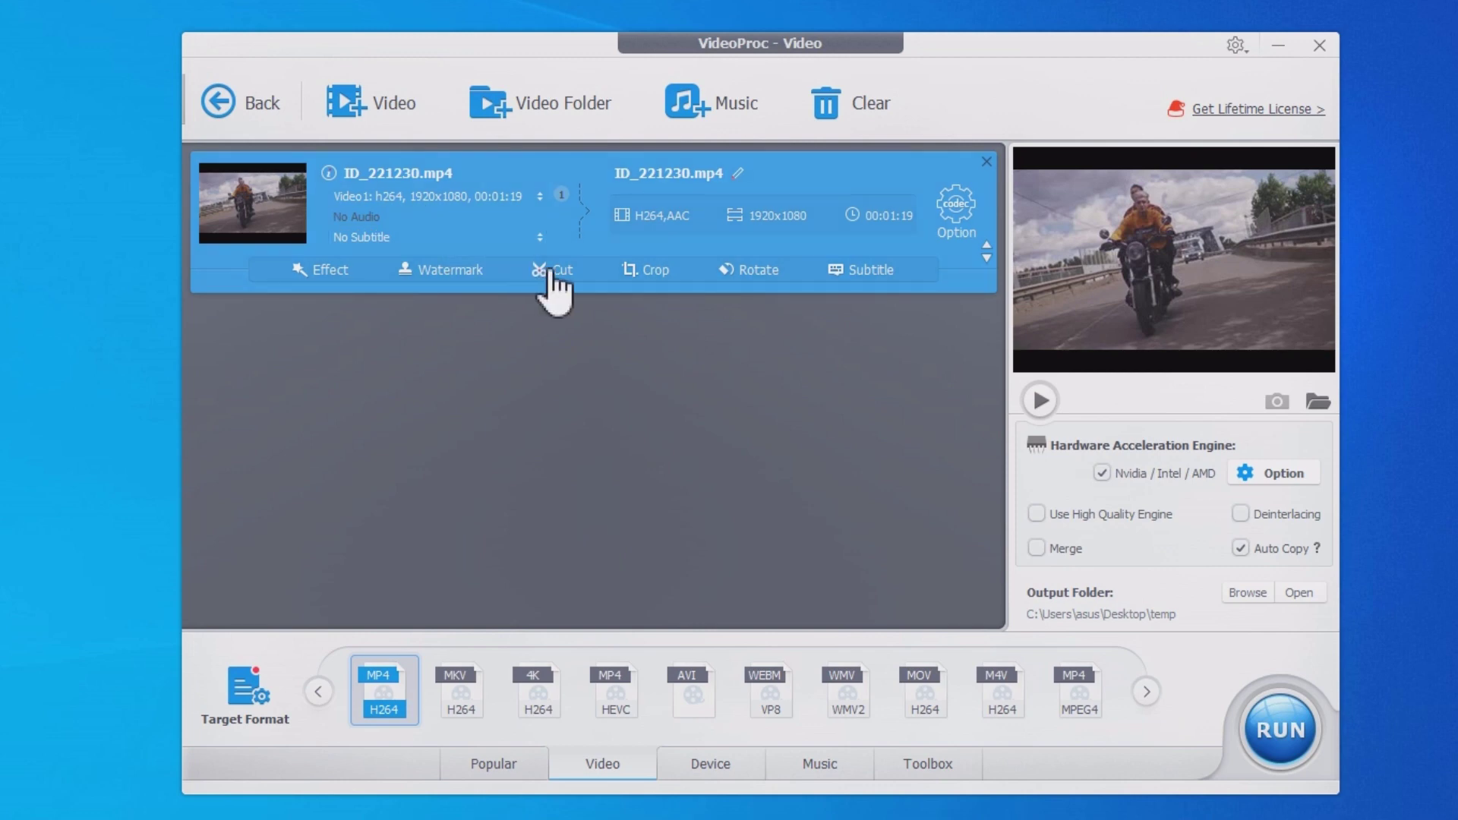
Cut the first two clips, 0:03–0:11 and 0:24–0:29.
{"action": "left_click", "coordinate": [556, 272]}
{"action": "mouse_move", "coordinate": [437, 445]}
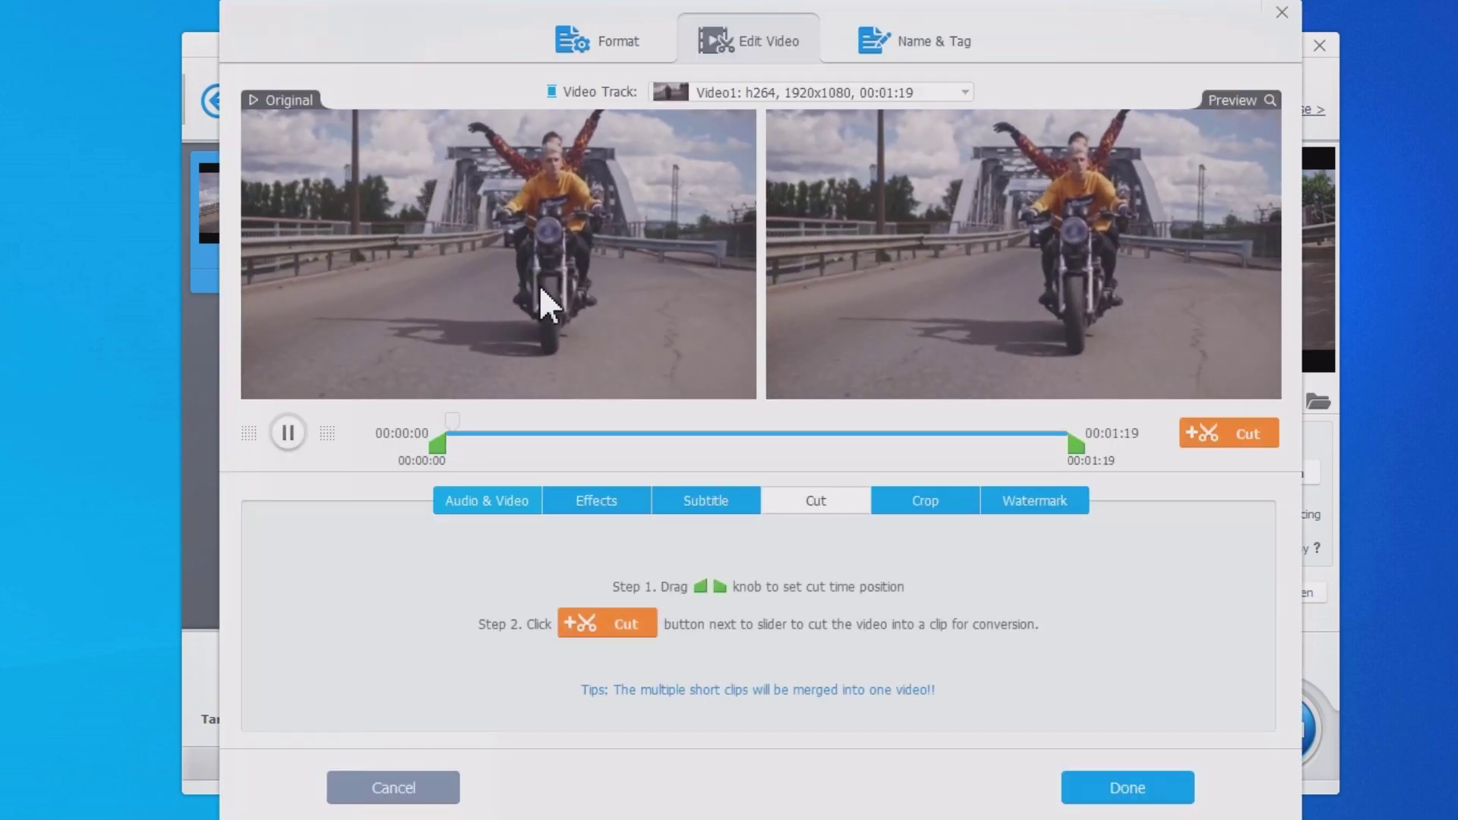
{"action": "left_click_drag", "start_coordinate": [439, 445], "coordinate": [465, 444]}
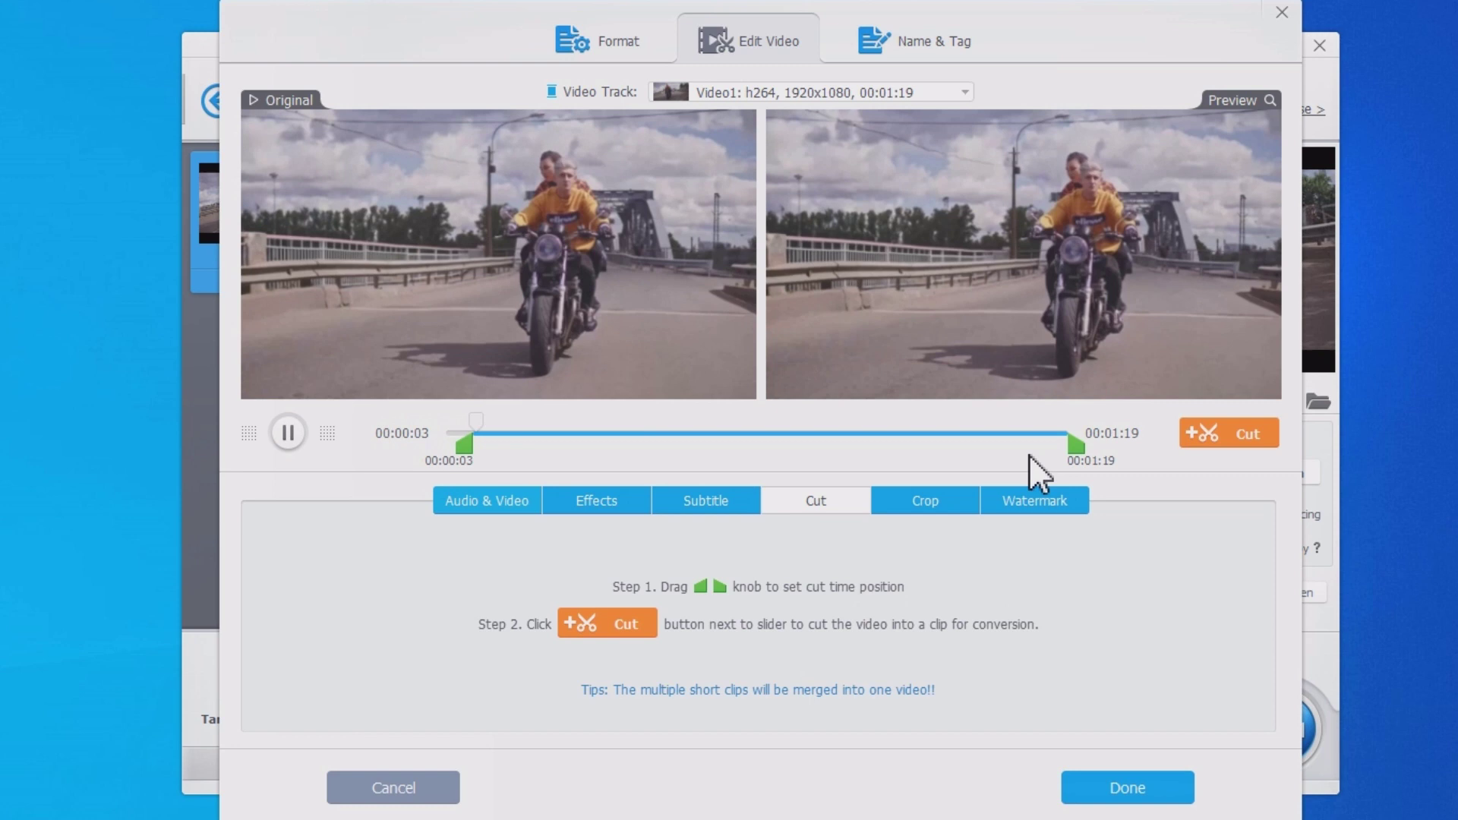
{"action": "left_click_drag", "start_coordinate": [1077, 446], "coordinate": [538, 444]}
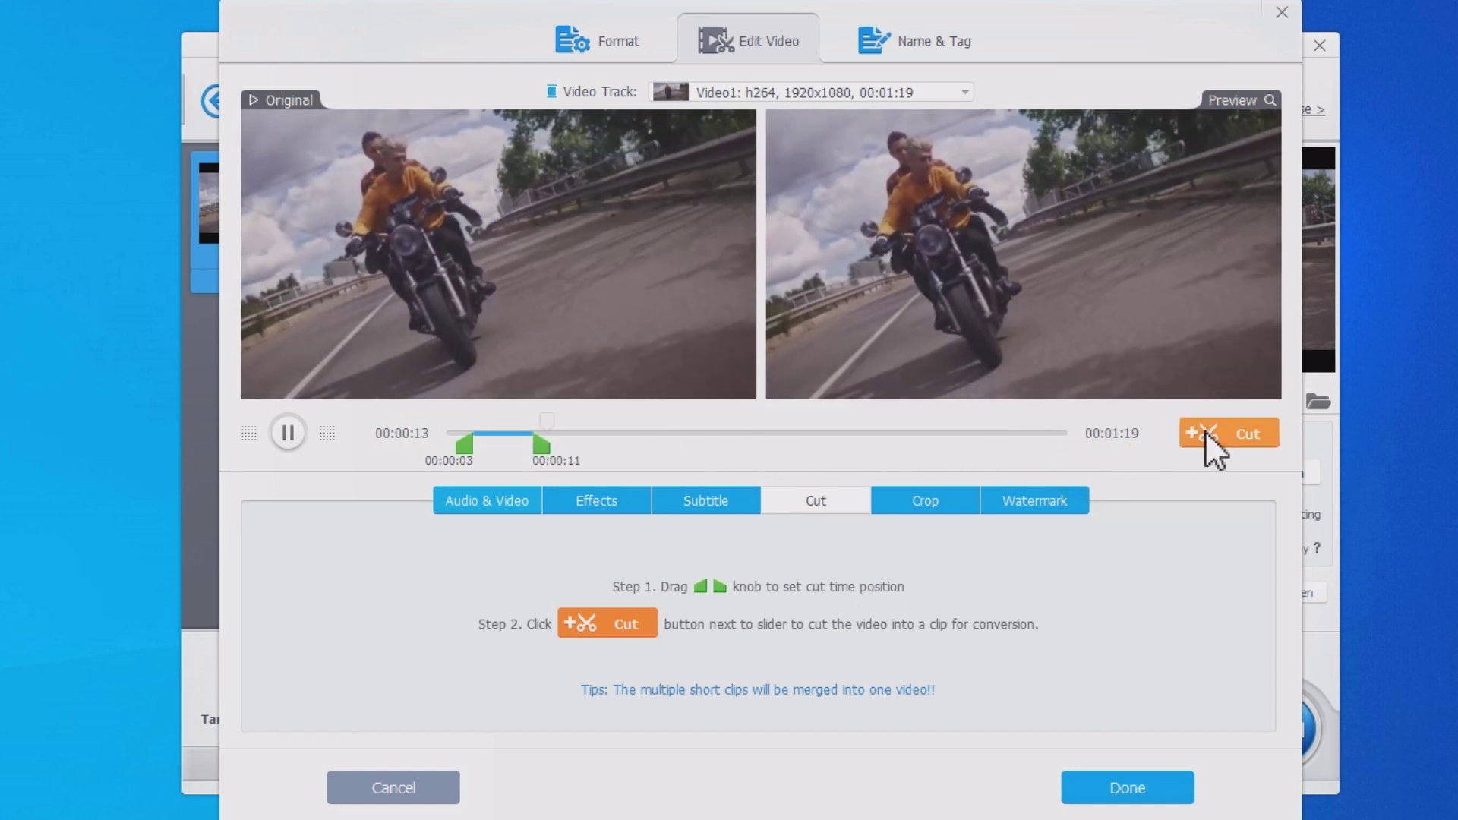
{"action": "left_click", "coordinate": [1208, 433]}
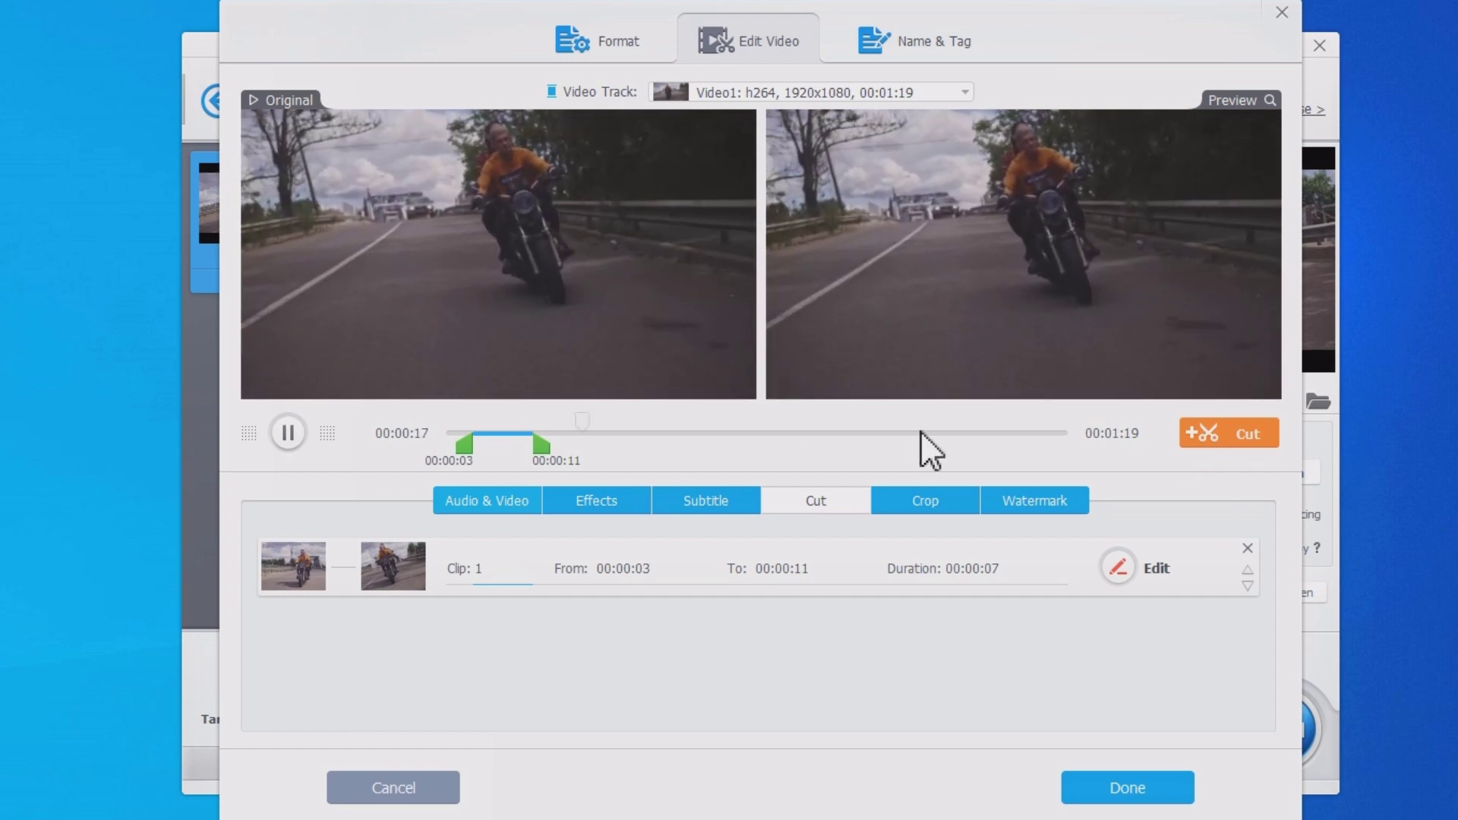
{"action": "left_click_drag", "start_coordinate": [544, 447], "coordinate": [685, 447]}
{"action": "left_click_drag", "start_coordinate": [467, 447], "coordinate": [926, 449]}
{"action": "left_click", "coordinate": [1225, 436]}
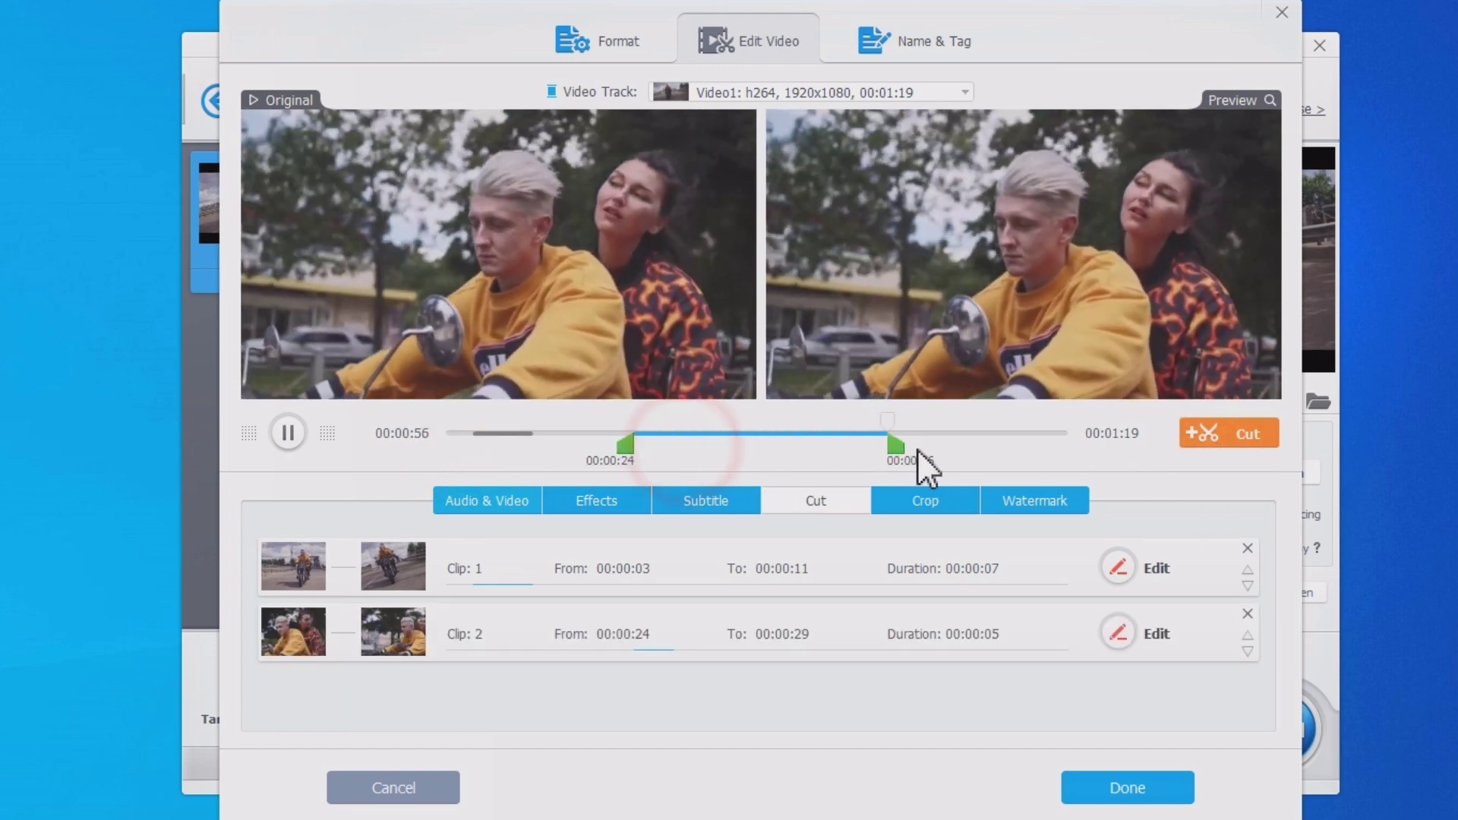
Cut clips 0:48–1:00 and 1:07–1:16, moving the 1:07 clip ahead.
{"action": "left_click_drag", "start_coordinate": [627, 447], "coordinate": [819, 447]}
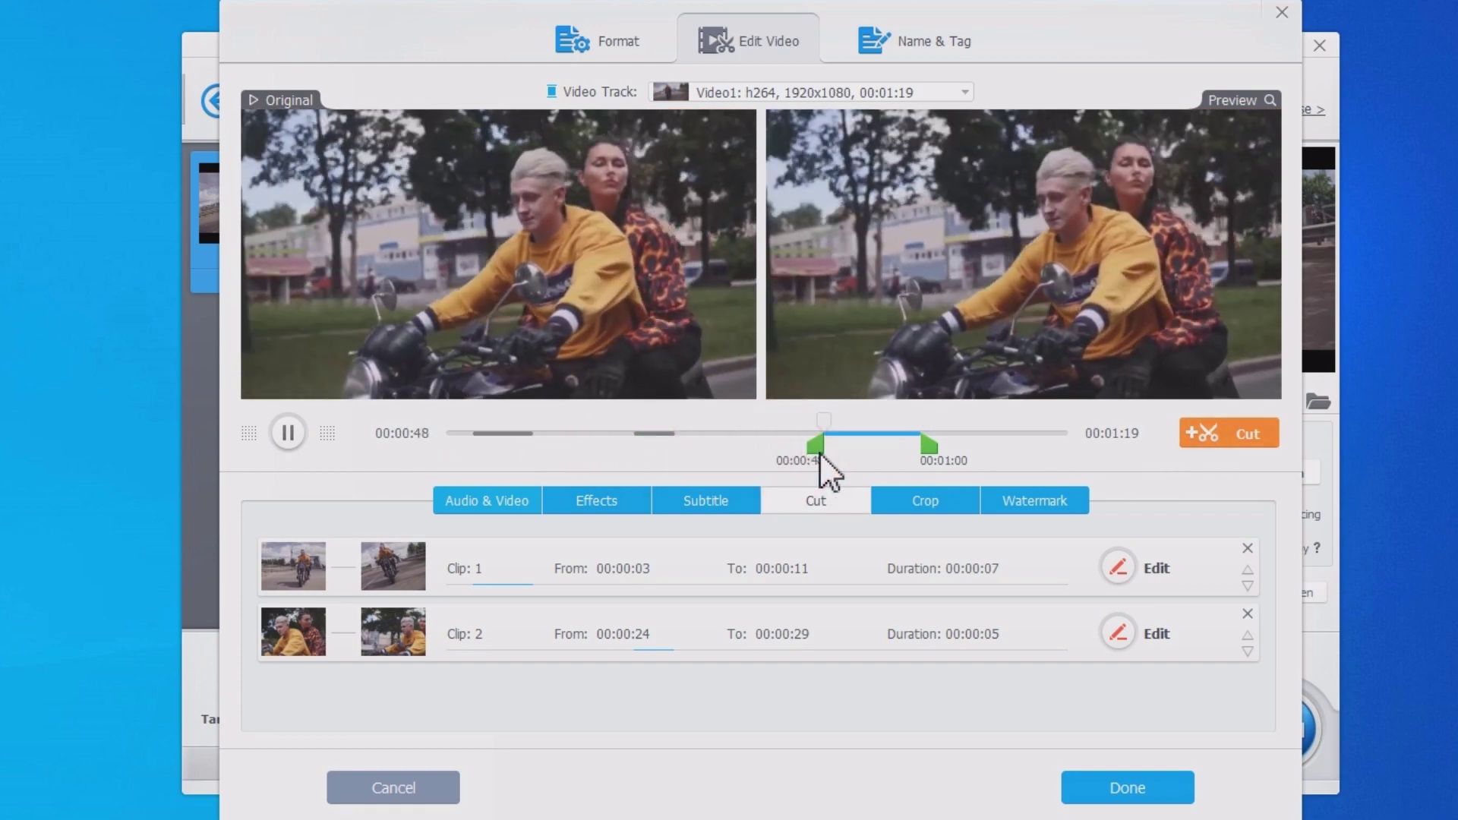
{"action": "left_click", "coordinate": [1205, 434]}
{"action": "left_click_drag", "start_coordinate": [929, 446], "coordinate": [1046, 447]}
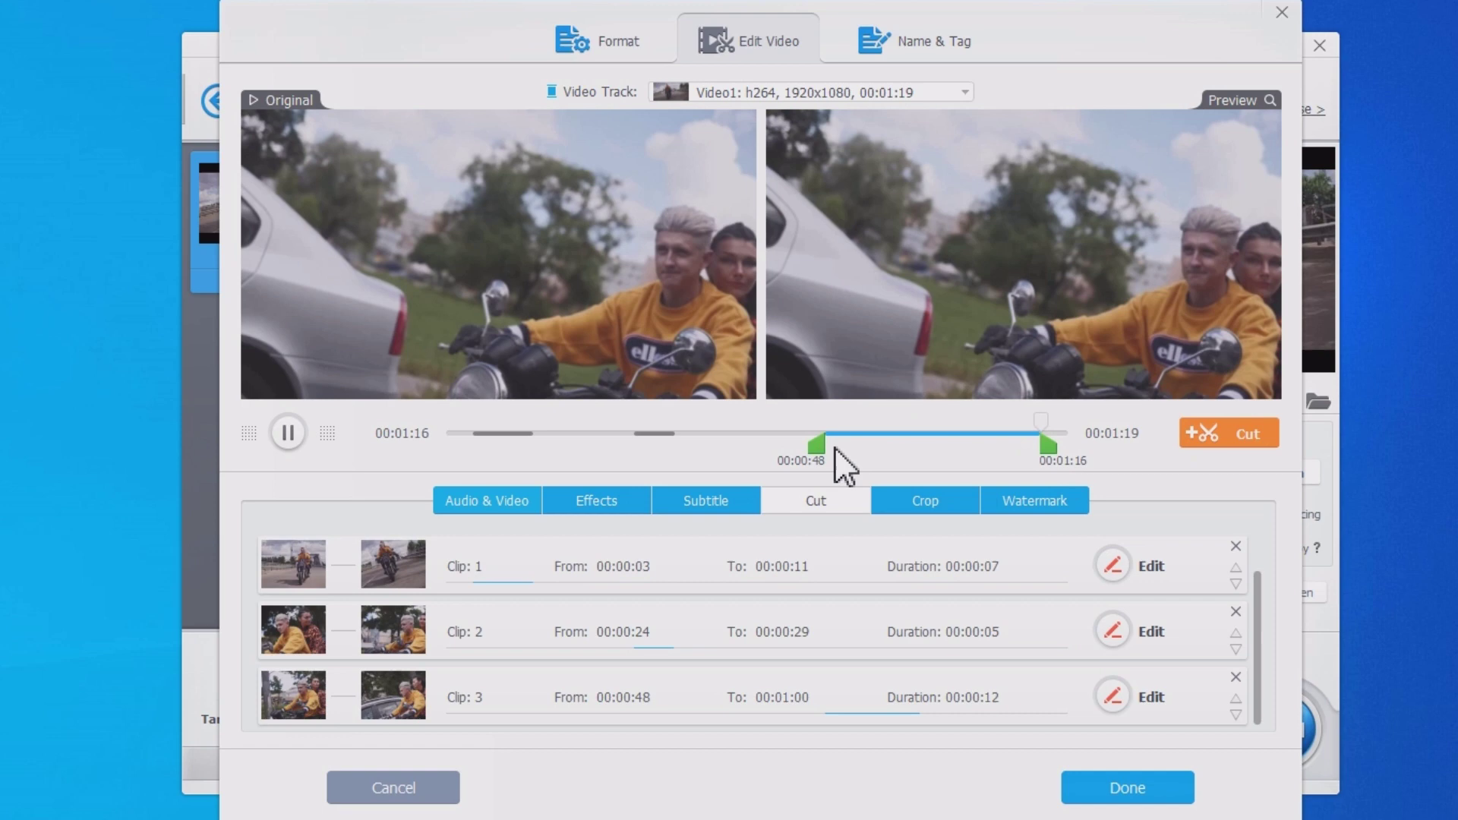
{"action": "left_click_drag", "start_coordinate": [821, 447], "coordinate": [968, 447]}
{"action": "left_click", "coordinate": [1220, 434]}
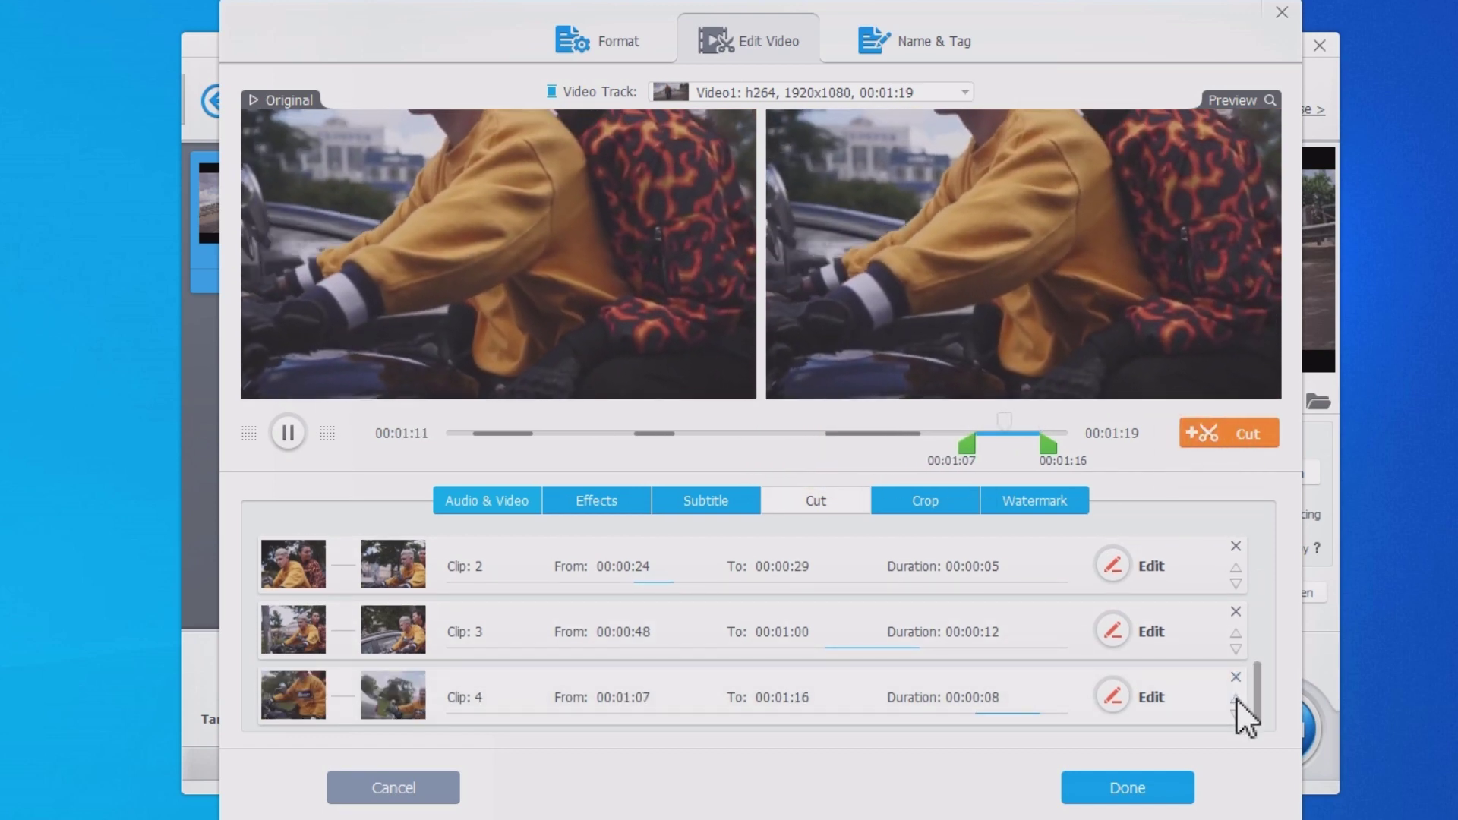
{"action": "left_click", "coordinate": [1236, 698]}
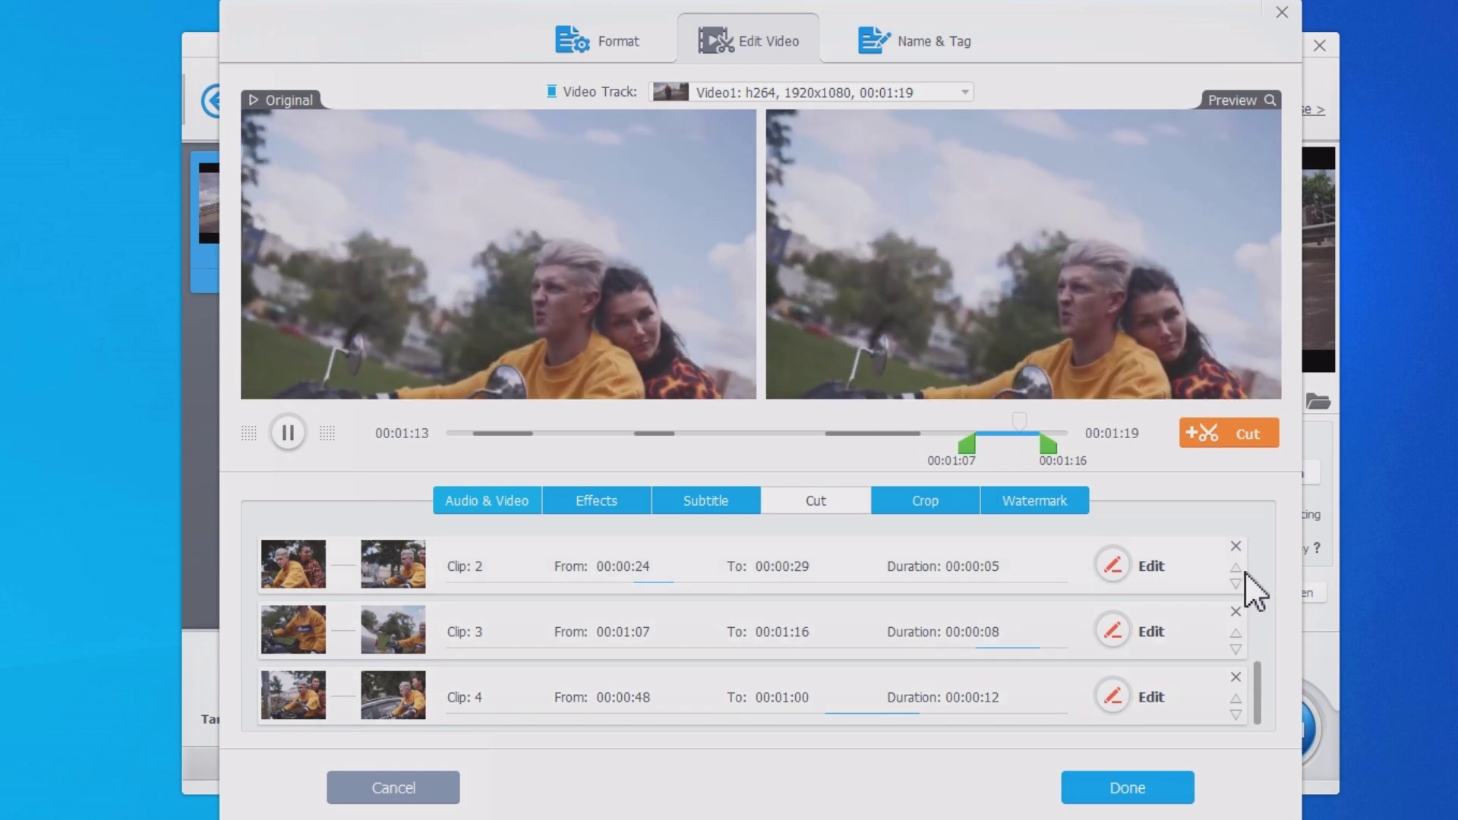
Apply the four cuts, convert them, and move the output folder window aside.
{"action": "left_click", "coordinate": [1128, 787]}
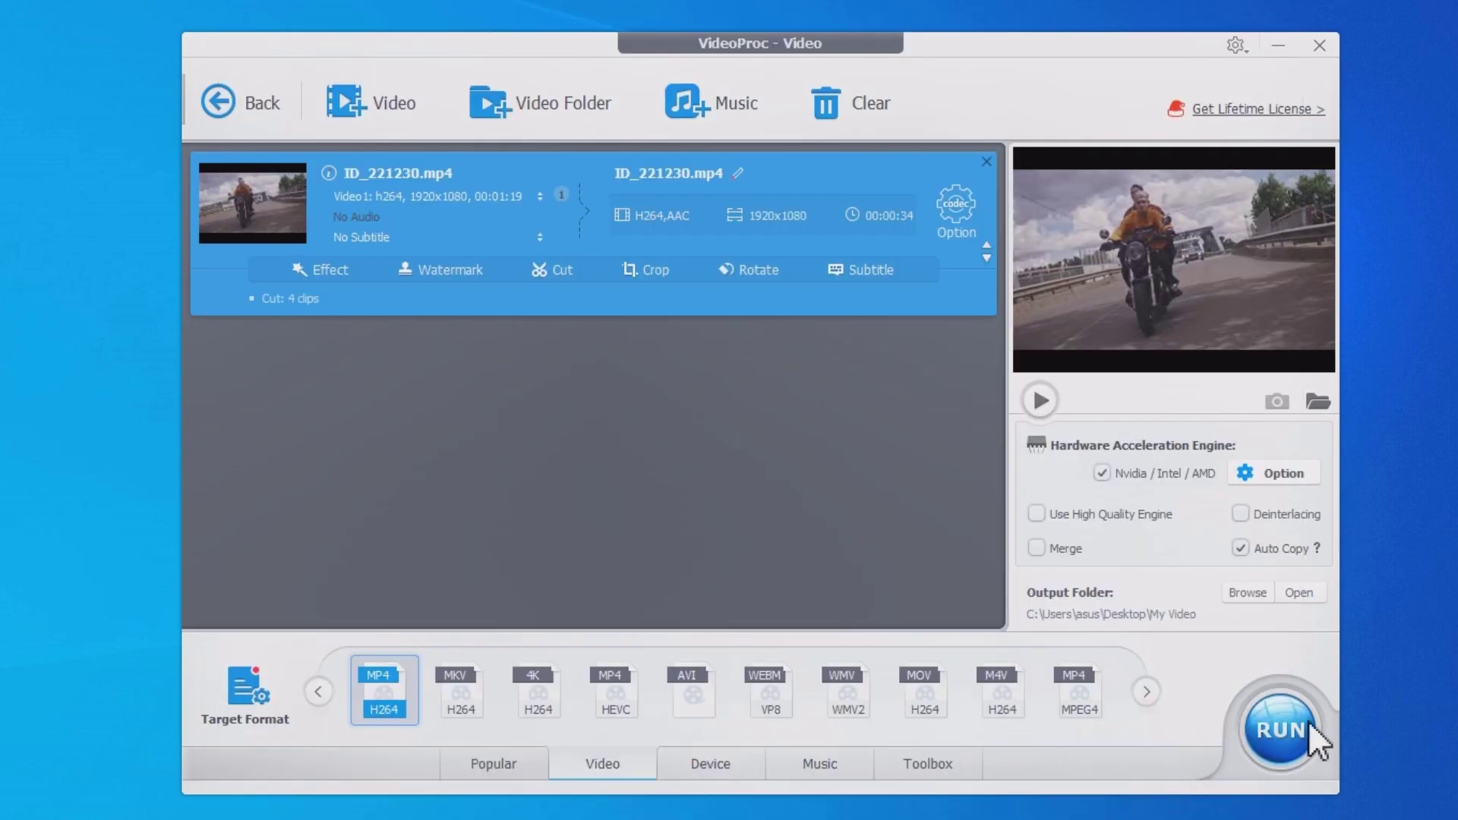
{"action": "left_click", "coordinate": [1296, 724]}
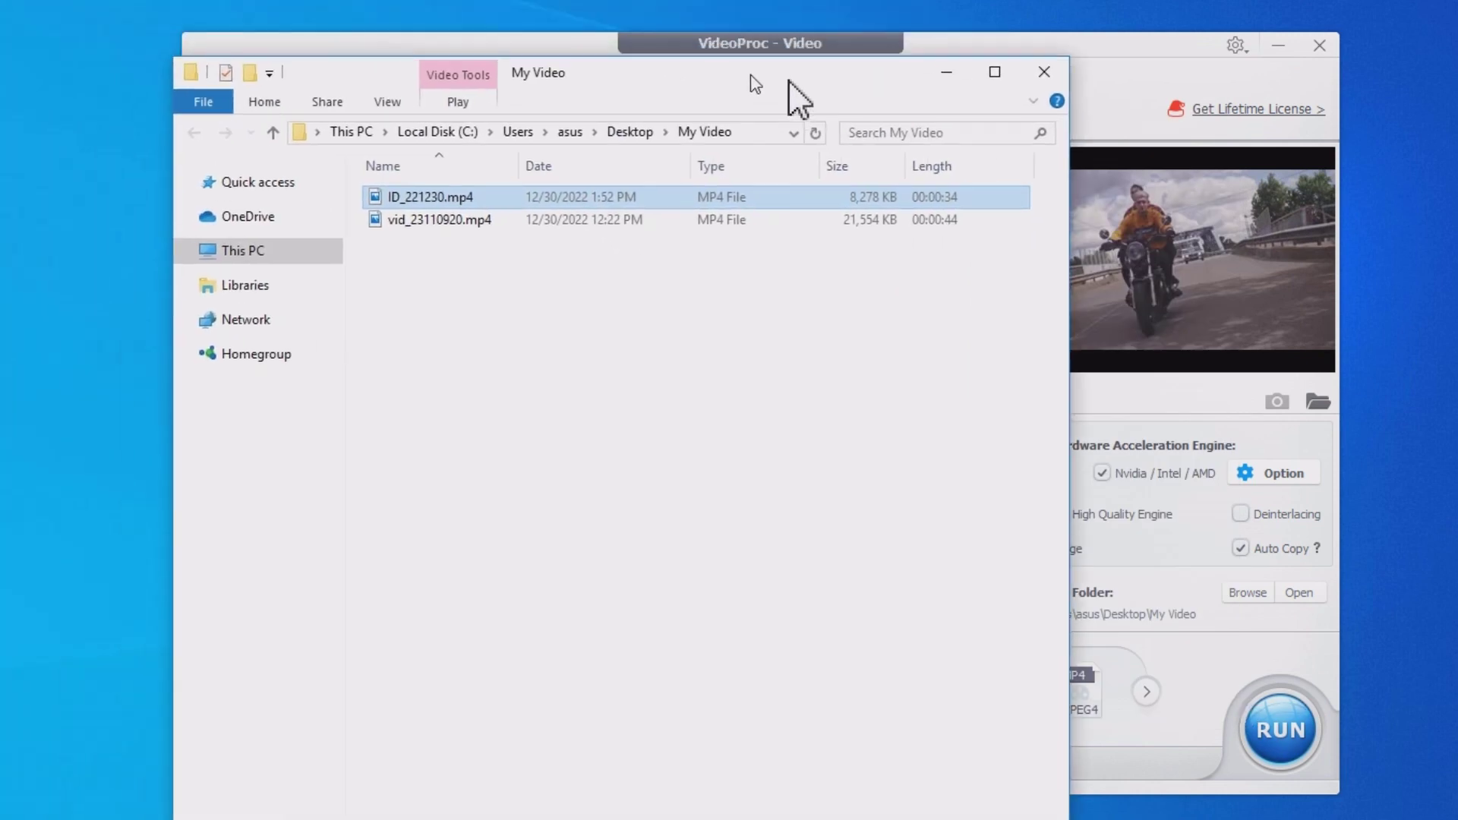
{"action": "left_click_drag", "start_coordinate": [752, 85], "coordinate": [946, 87]}
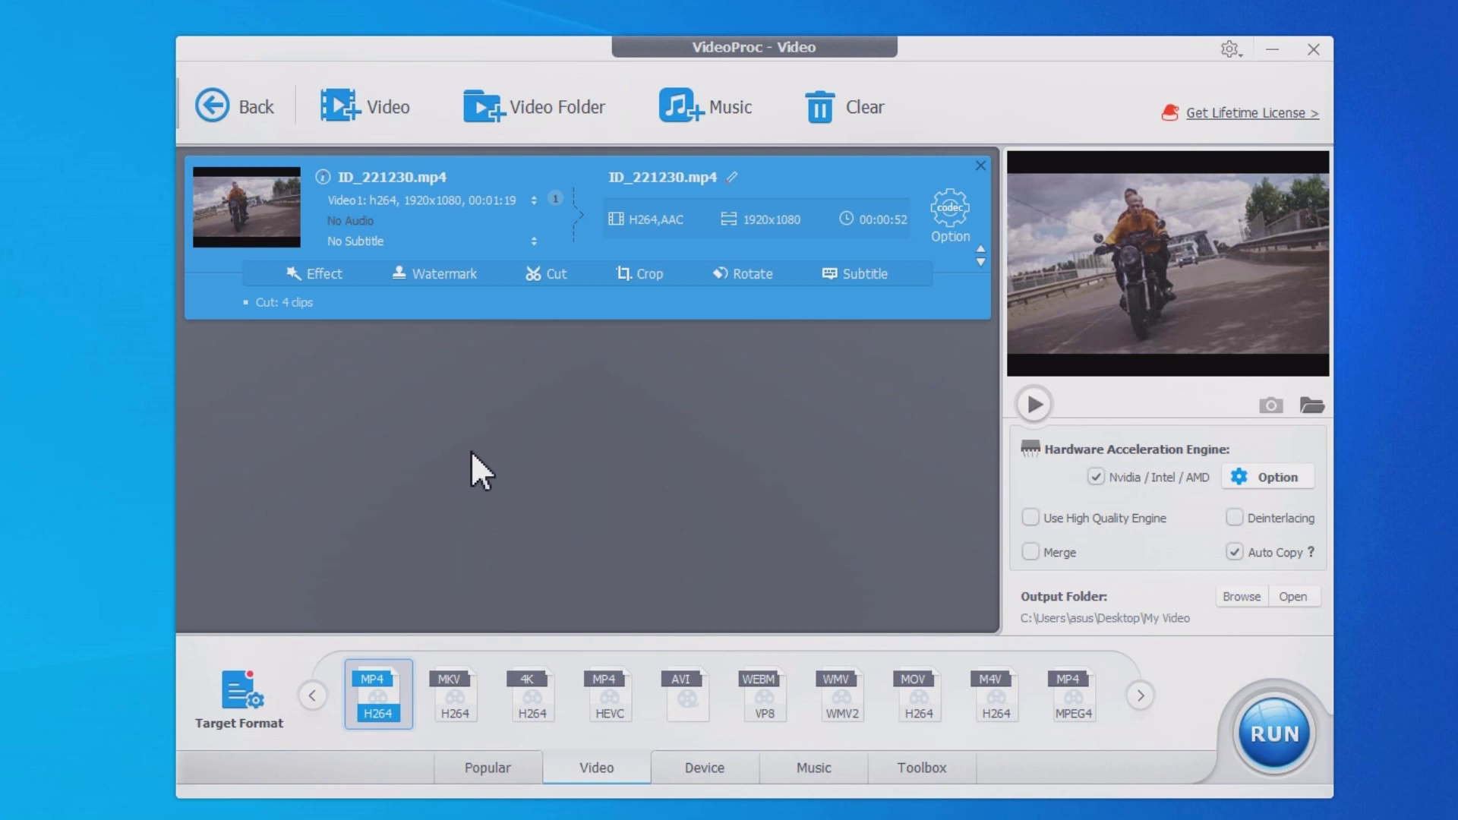
Remove the cuts, split the whole video every 30 seconds, and convert it.
{"action": "left_click", "coordinate": [249, 303]}
{"action": "left_click", "coordinate": [912, 769]}
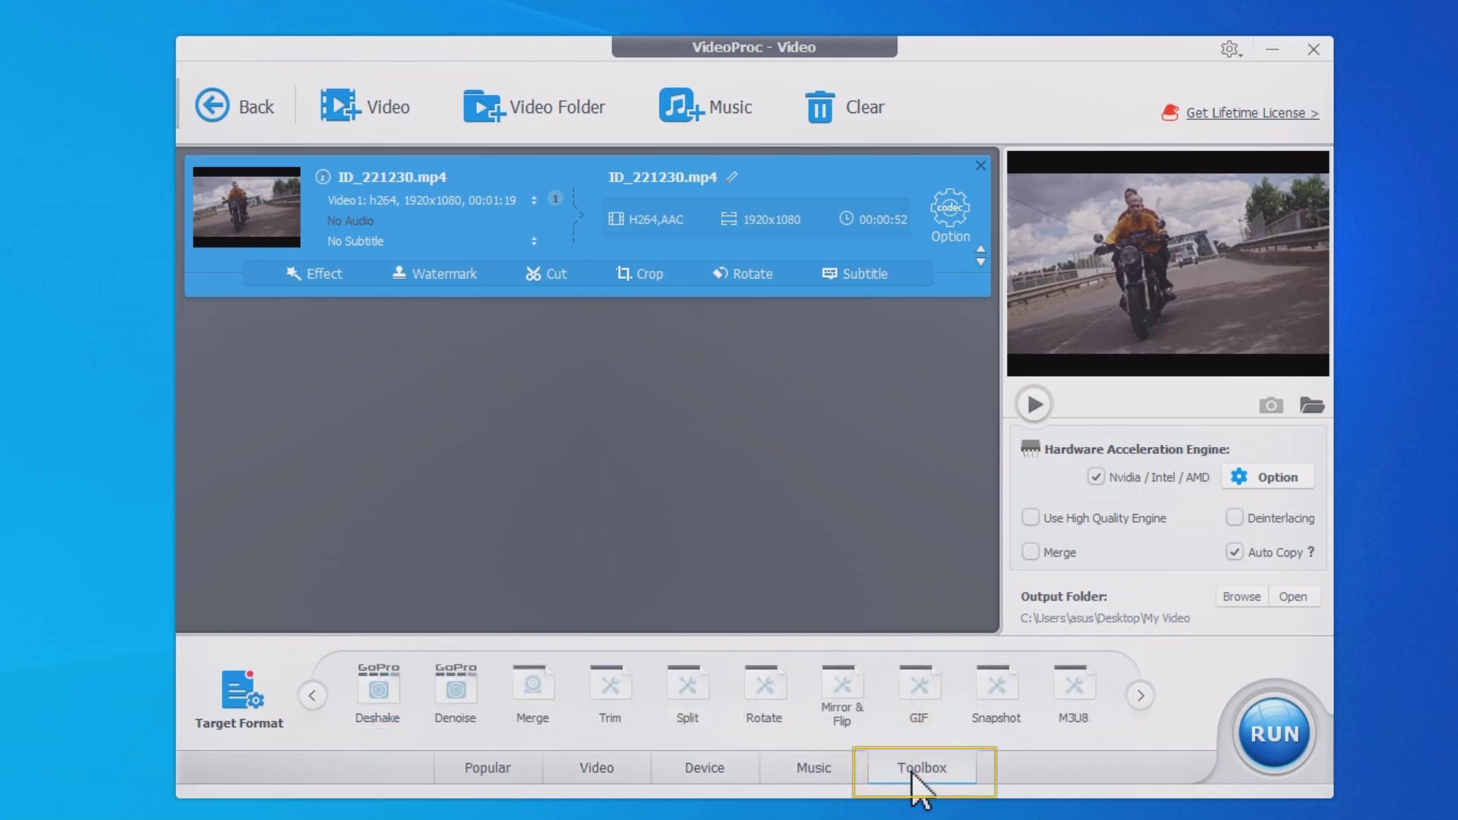
{"action": "left_click", "coordinate": [687, 690]}
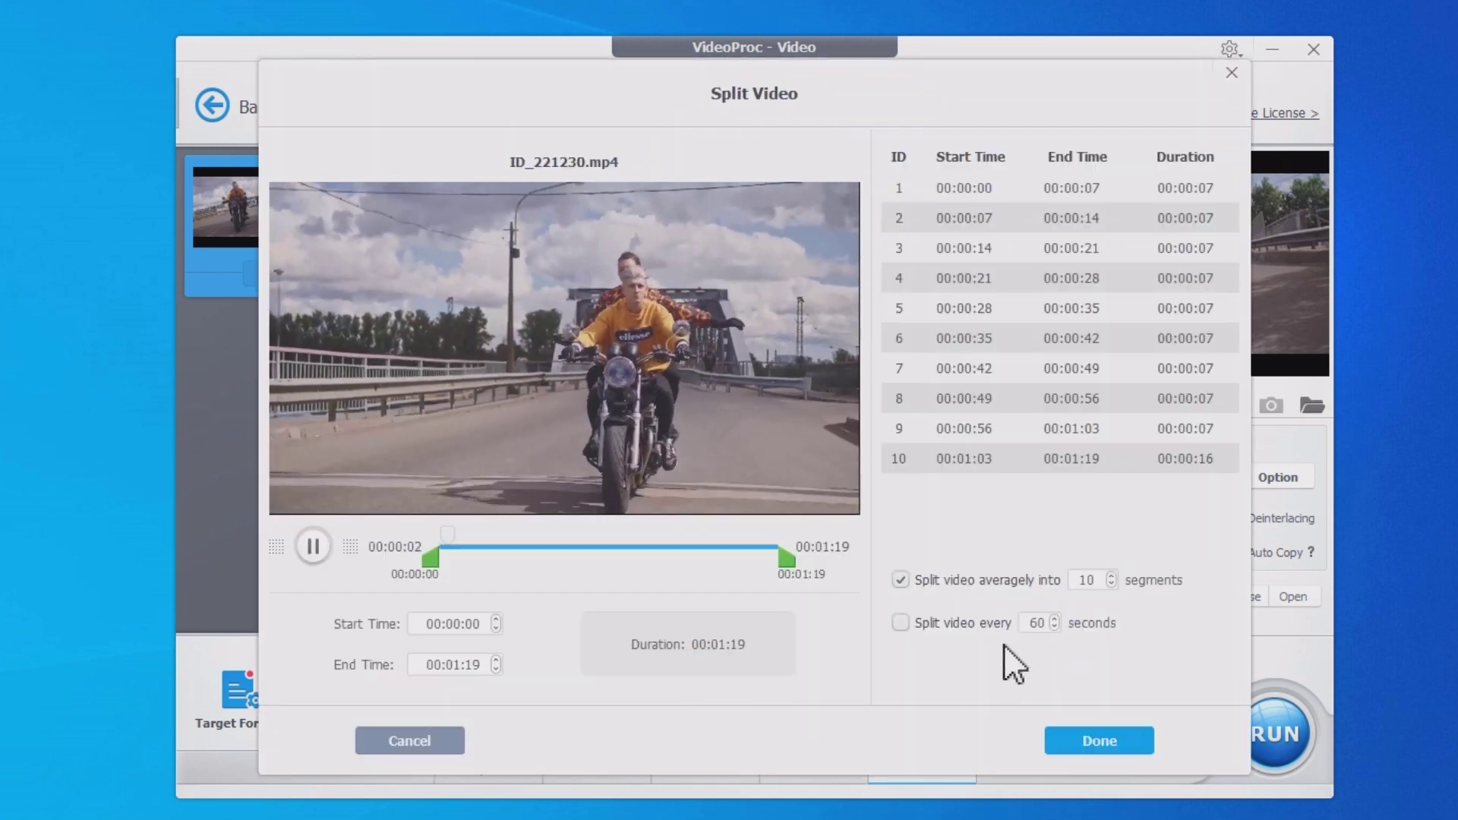
{"action": "double_click", "coordinate": [1090, 579]}
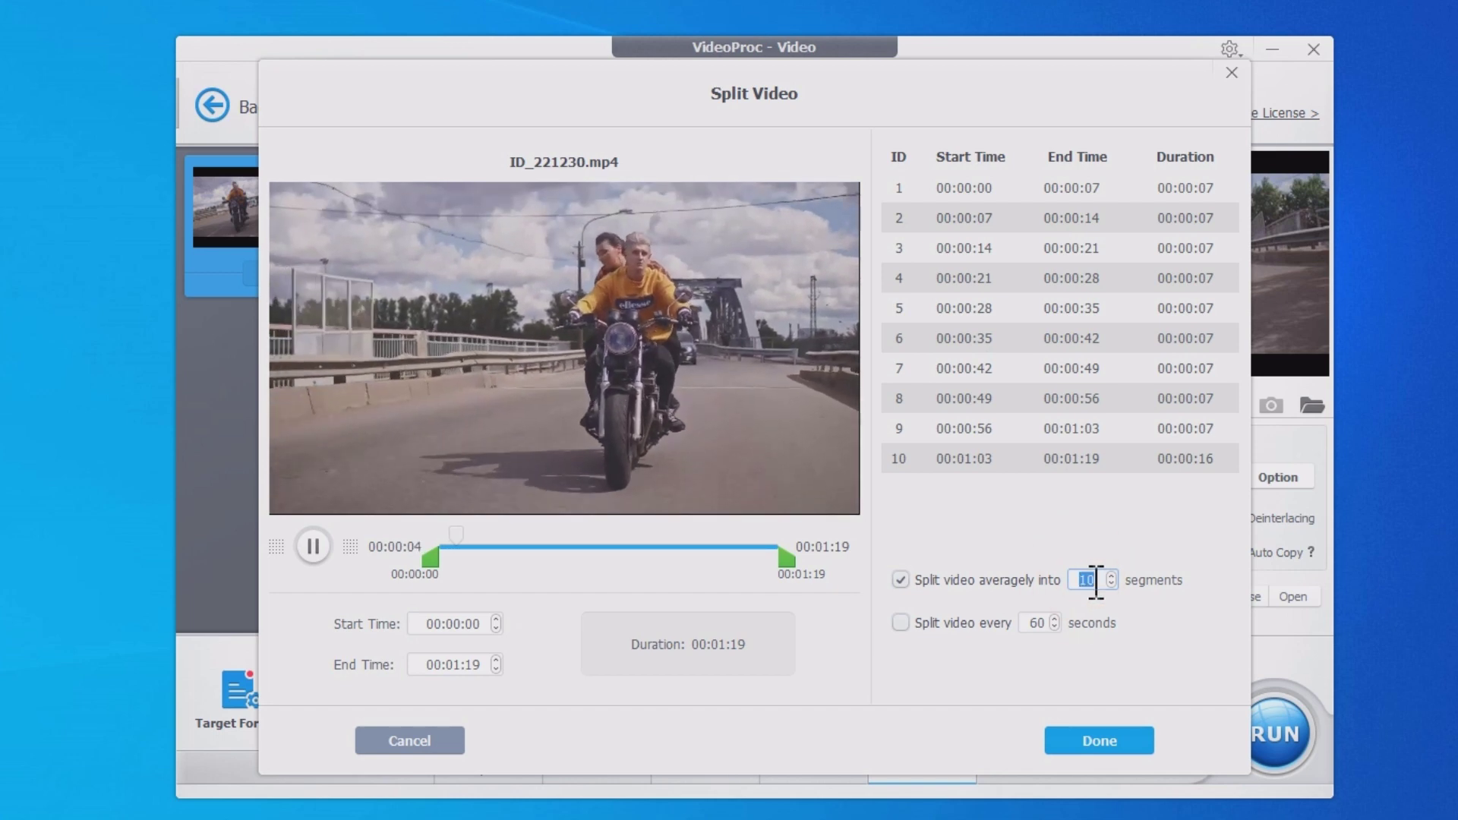
{"action": "type", "text": "5"}
{"action": "left_click", "coordinate": [902, 623]}
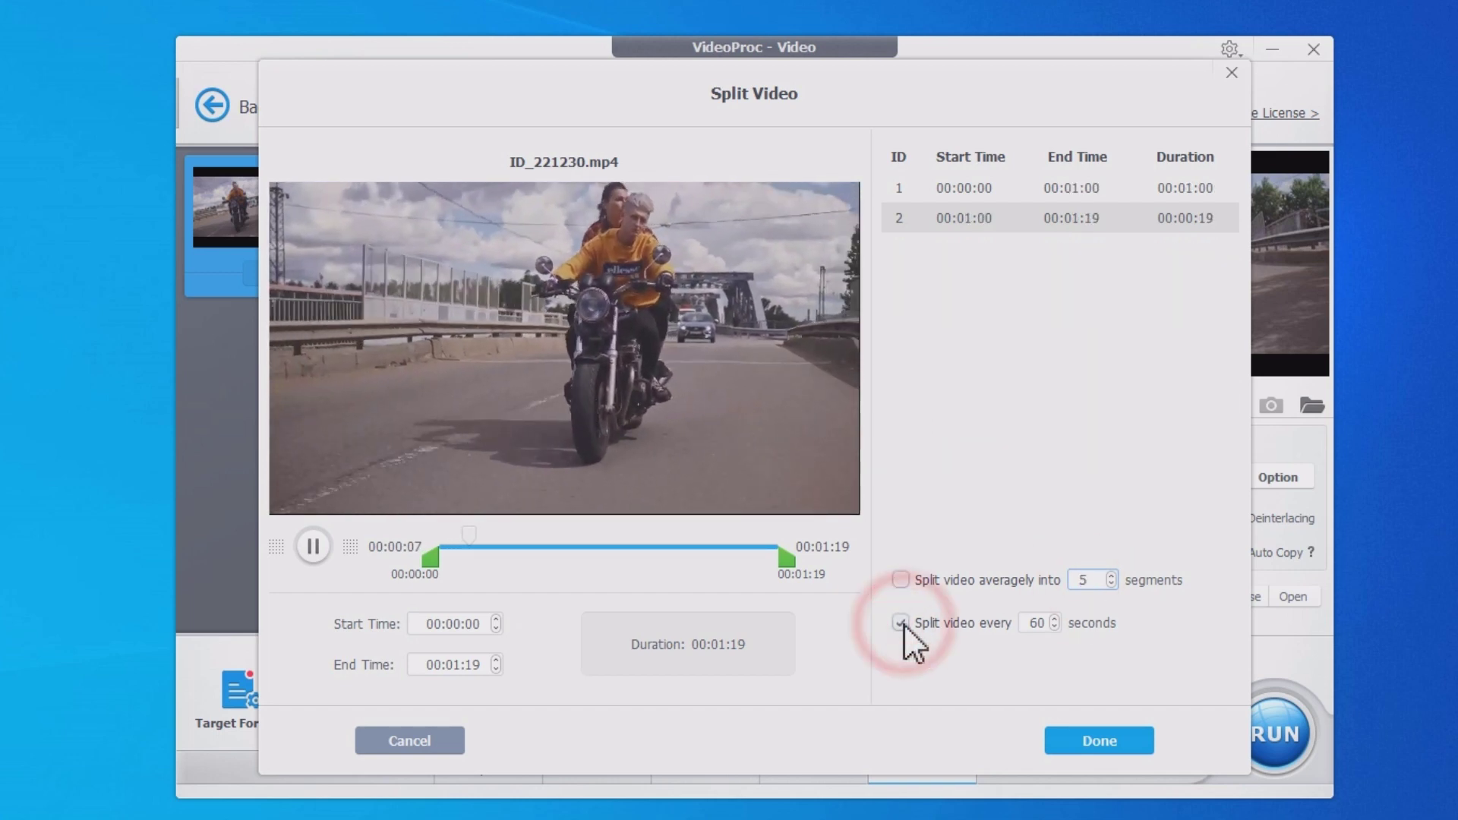
{"action": "double_click", "coordinate": [1037, 623]}
{"action": "type", "text": "30"}
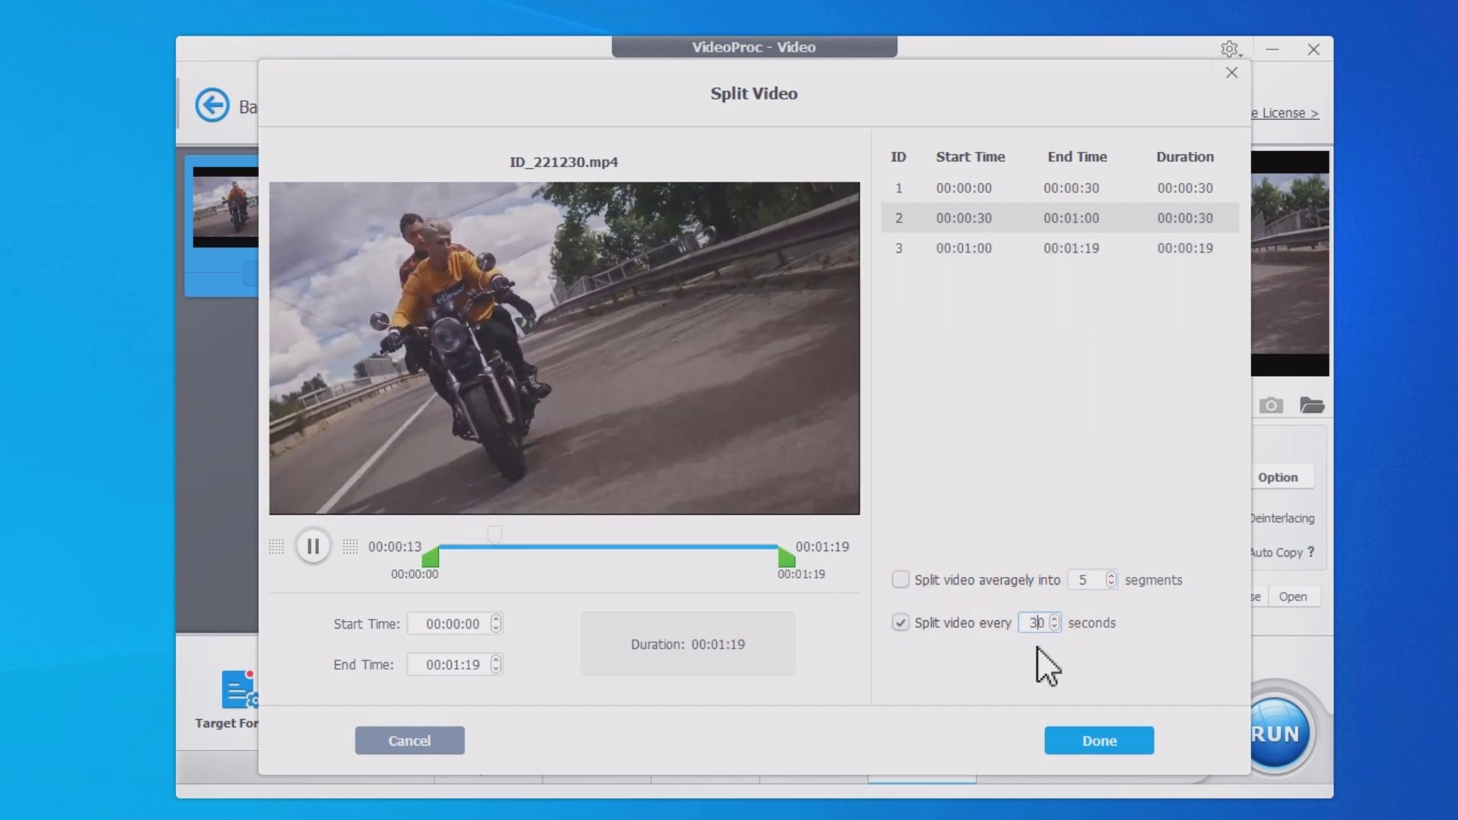
{"action": "left_click", "coordinate": [1080, 738]}
{"action": "left_click", "coordinate": [1274, 734]}
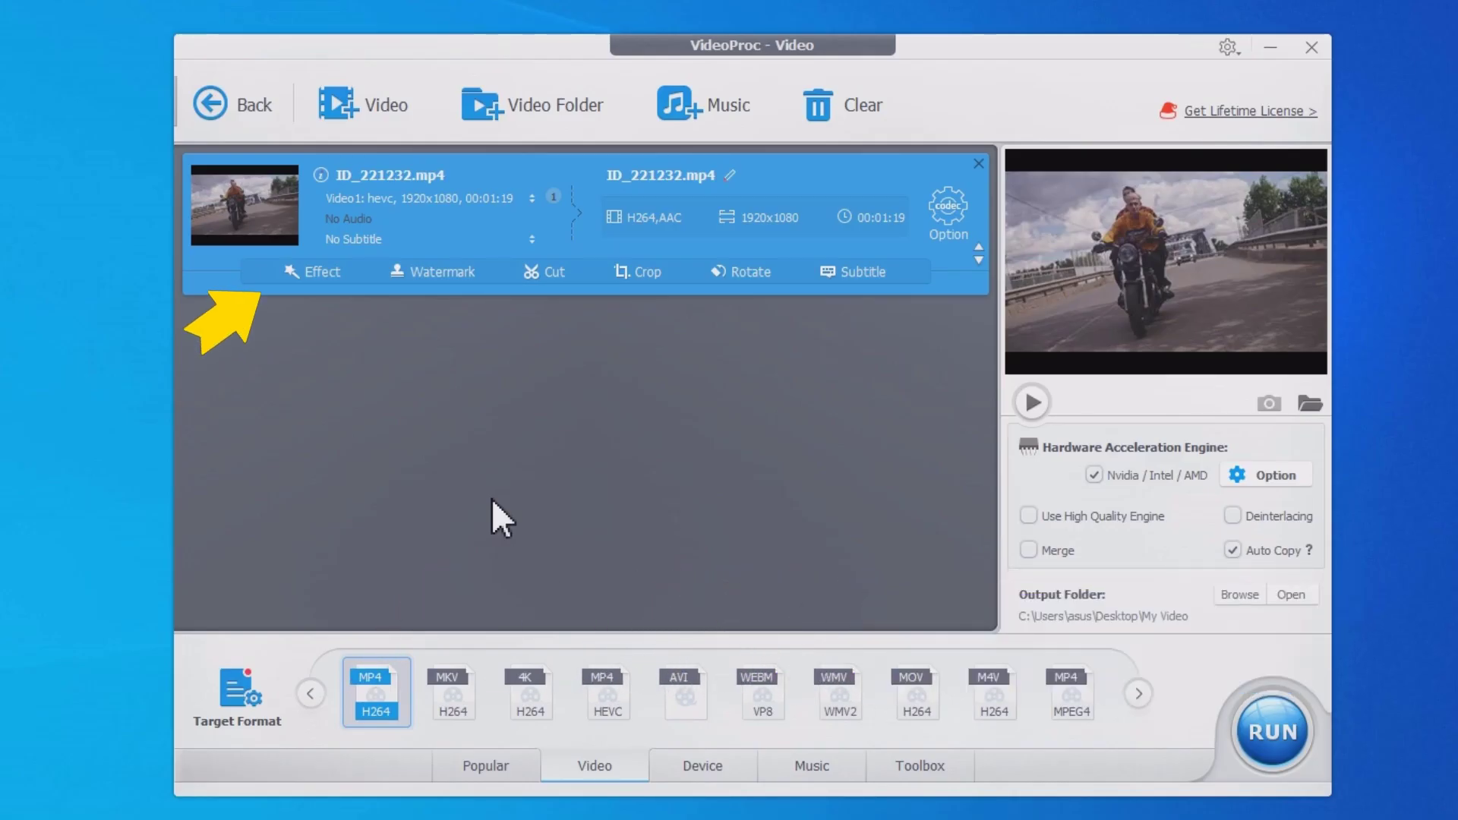
Open the effects editor and view the rotate, flip and playback speed options.
{"action": "left_click", "coordinate": [317, 271]}
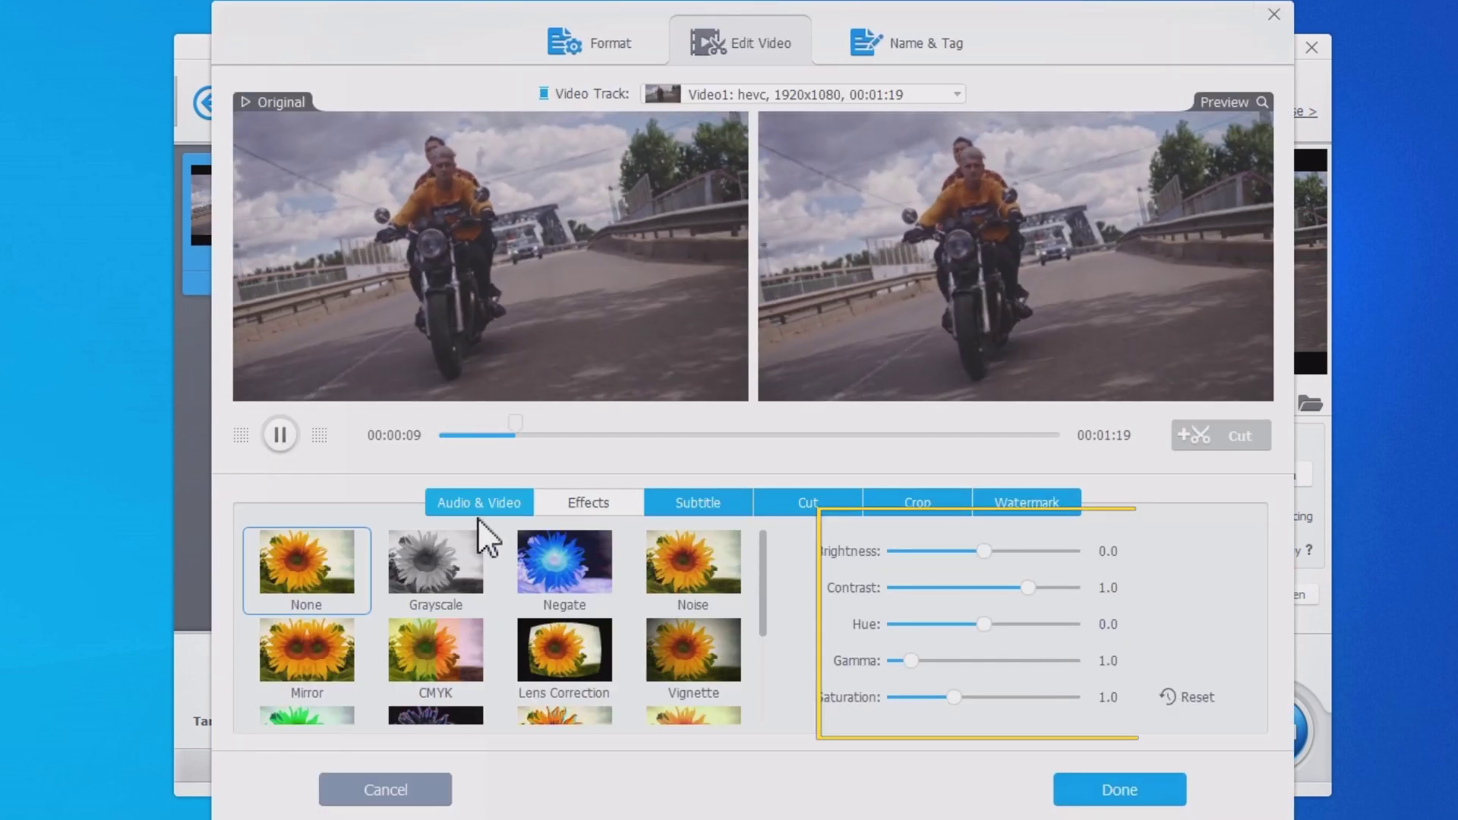
{"action": "left_click", "coordinate": [478, 505]}
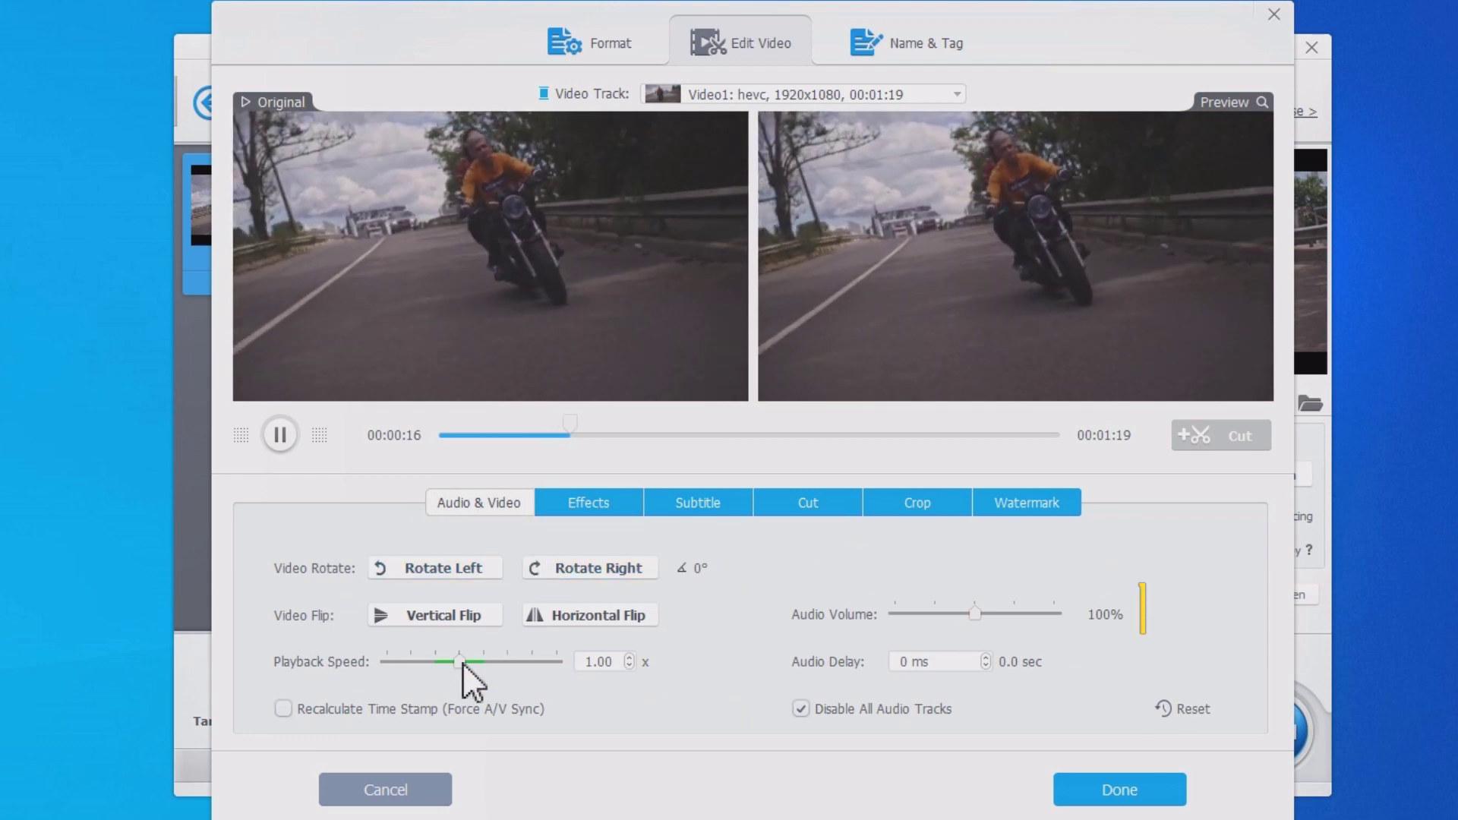
Enable a 9:16 crop (604x1080) and shift it right to Left 980 over the blond rider.
{"action": "left_click", "coordinate": [917, 503]}
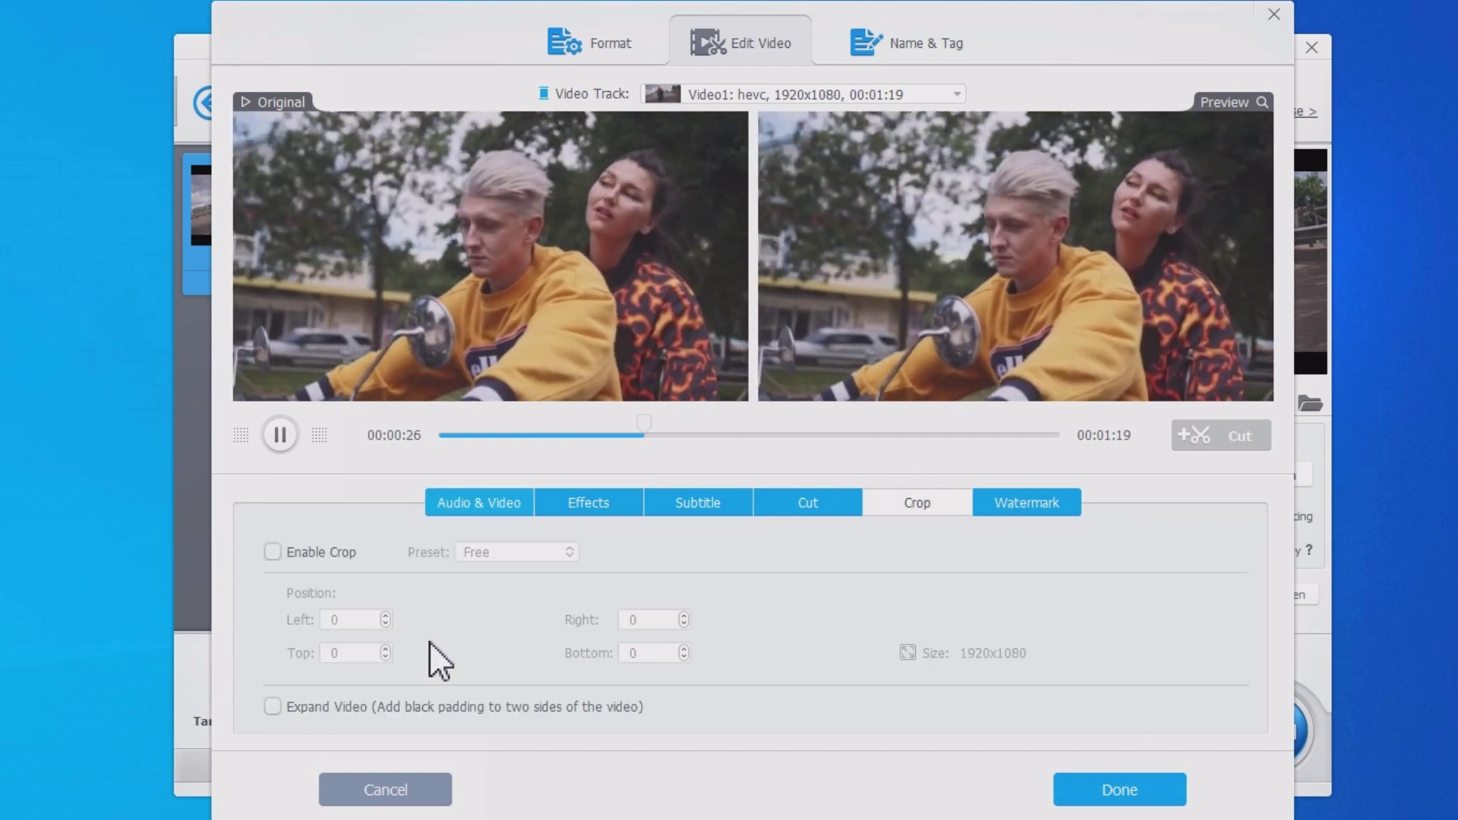
{"action": "left_click", "coordinate": [273, 553]}
{"action": "left_click", "coordinate": [521, 553]}
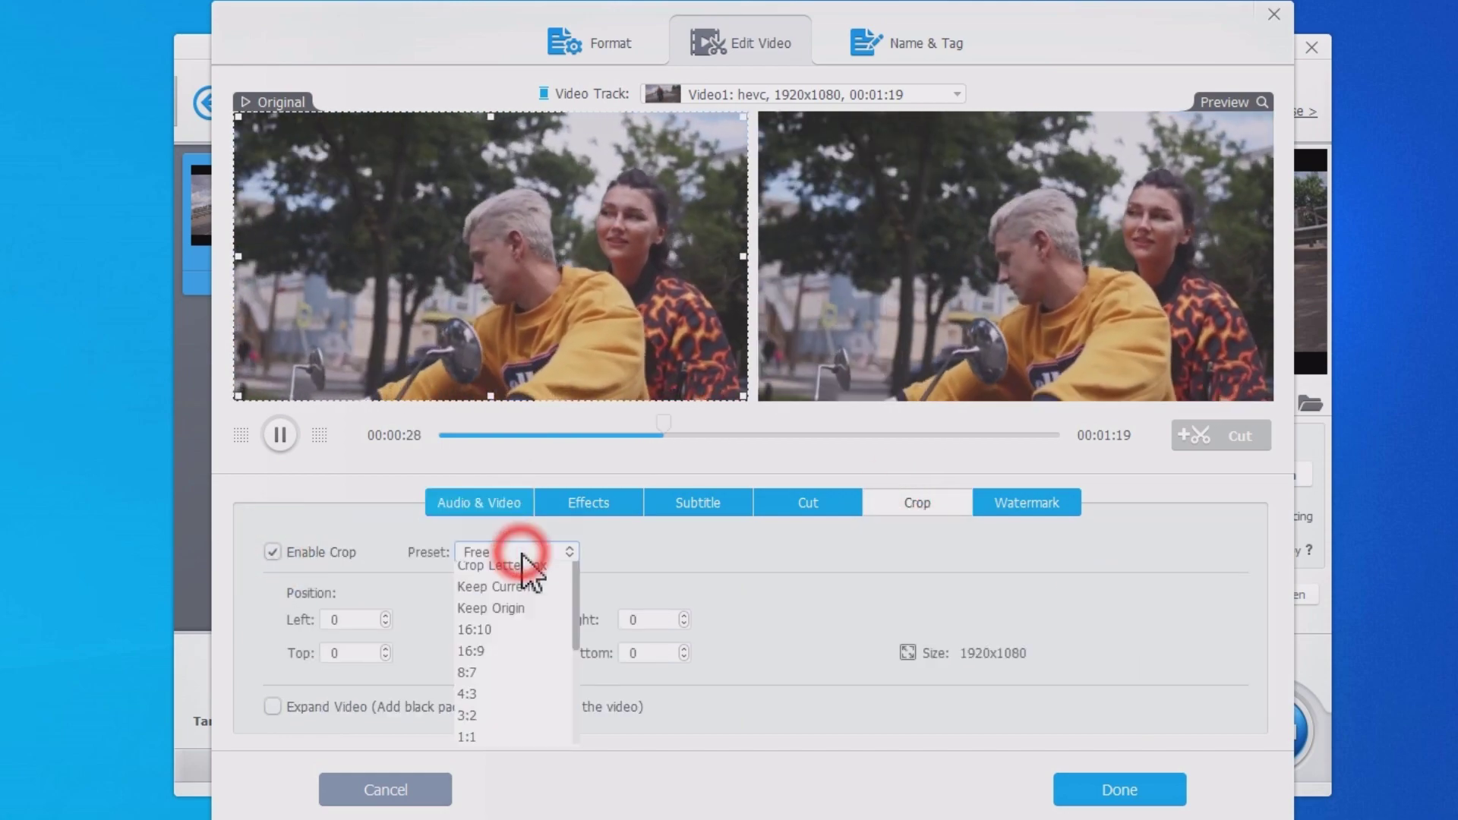
{"action": "scroll", "coordinate": [499, 683], "scroll_direction": "down", "scroll_amount": 3}
{"action": "left_click", "coordinate": [492, 694]}
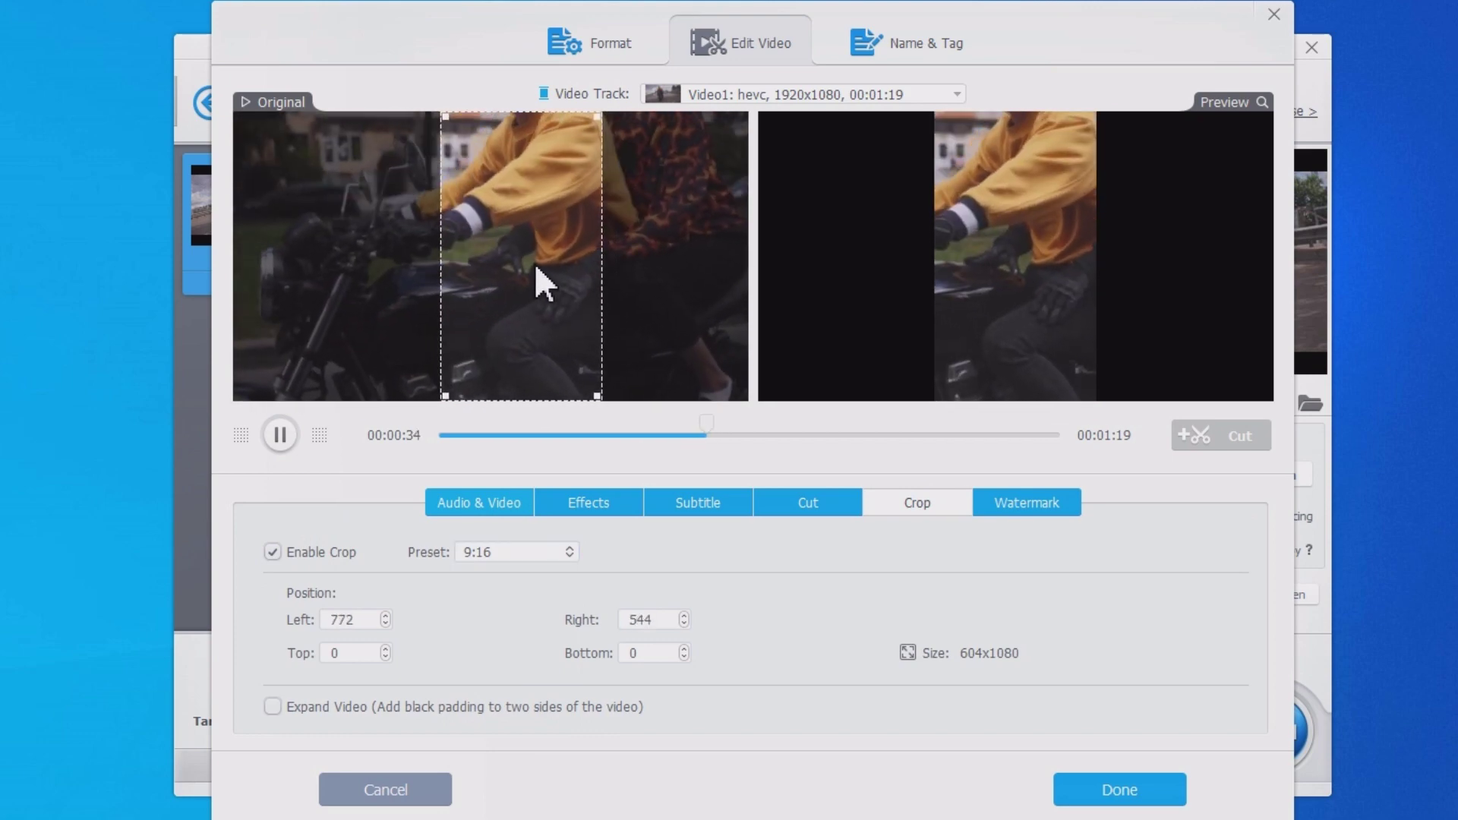
{"action": "left_click_drag", "start_coordinate": [535, 262], "coordinate": [591, 257]}
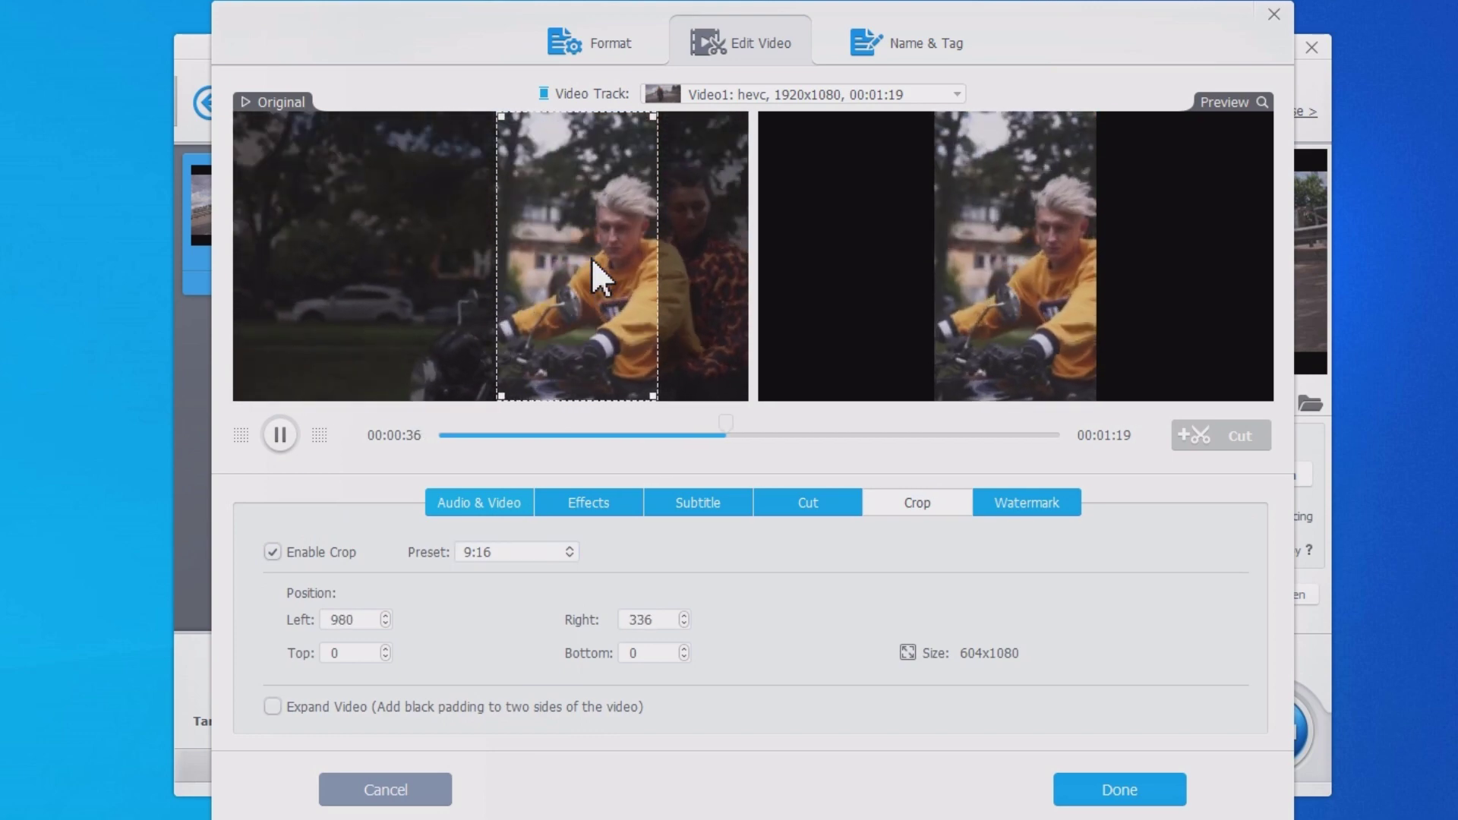
Add a 'BEST DAY' text watermark and apply the edits with Done.
{"action": "left_click", "coordinate": [1027, 503]}
{"action": "left_click", "coordinate": [270, 556]}
{"action": "left_click", "coordinate": [290, 597]}
{"action": "left_click", "coordinate": [420, 598]}
{"action": "type", "text": "BE"}
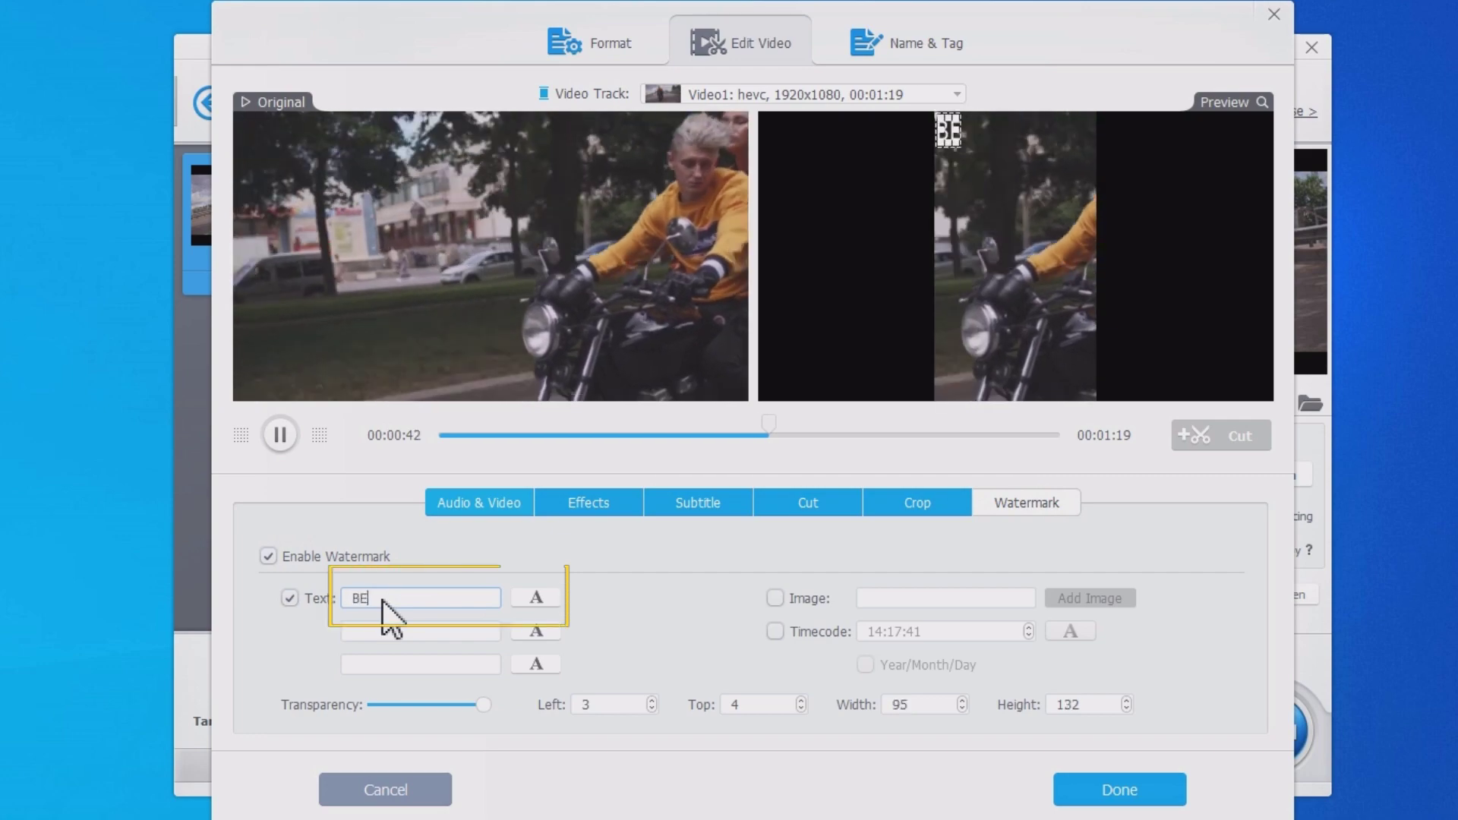
{"action": "type", "text": "ST DAY"}
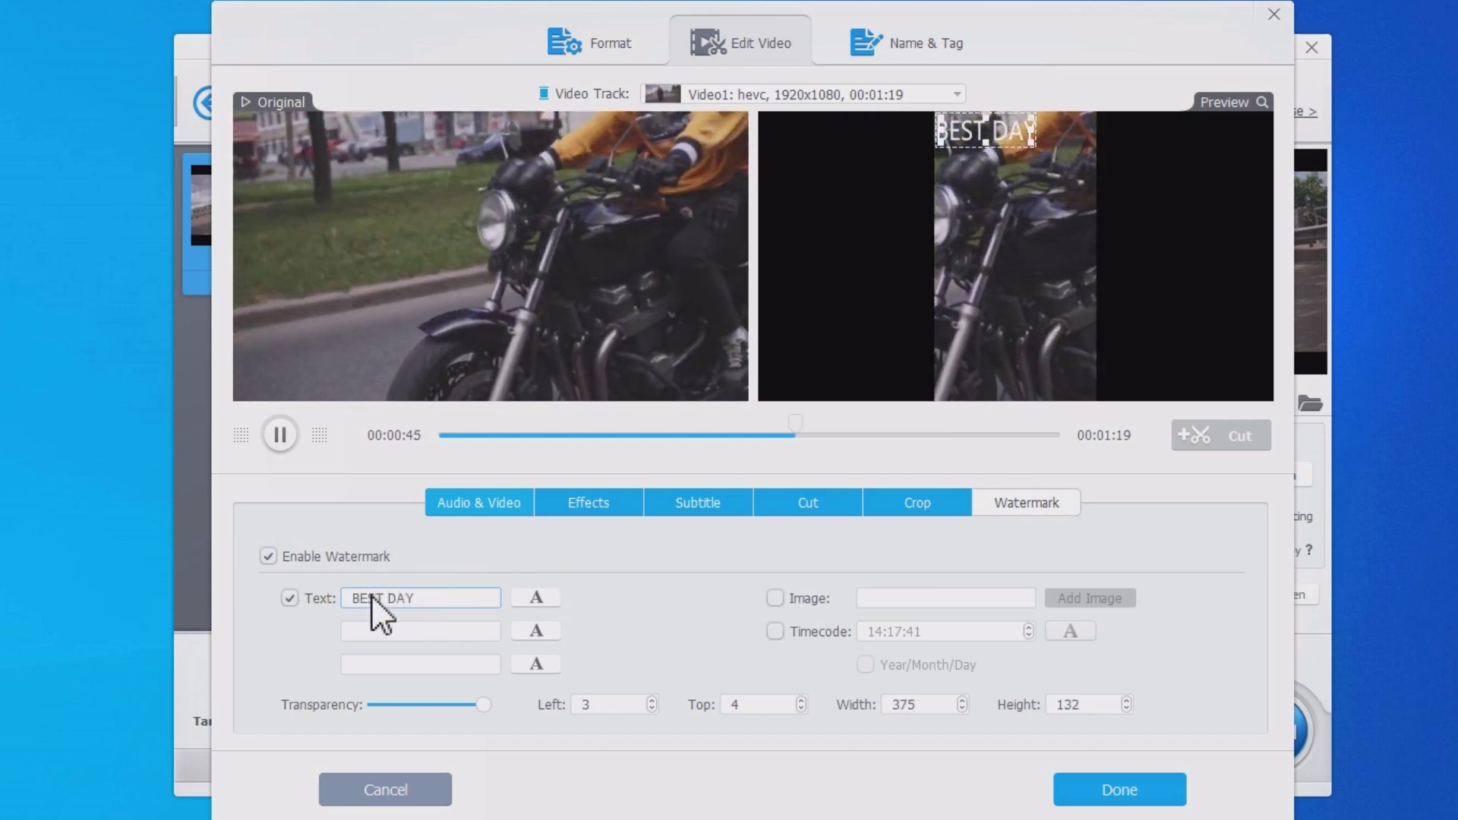
{"action": "left_click", "coordinate": [1120, 790]}
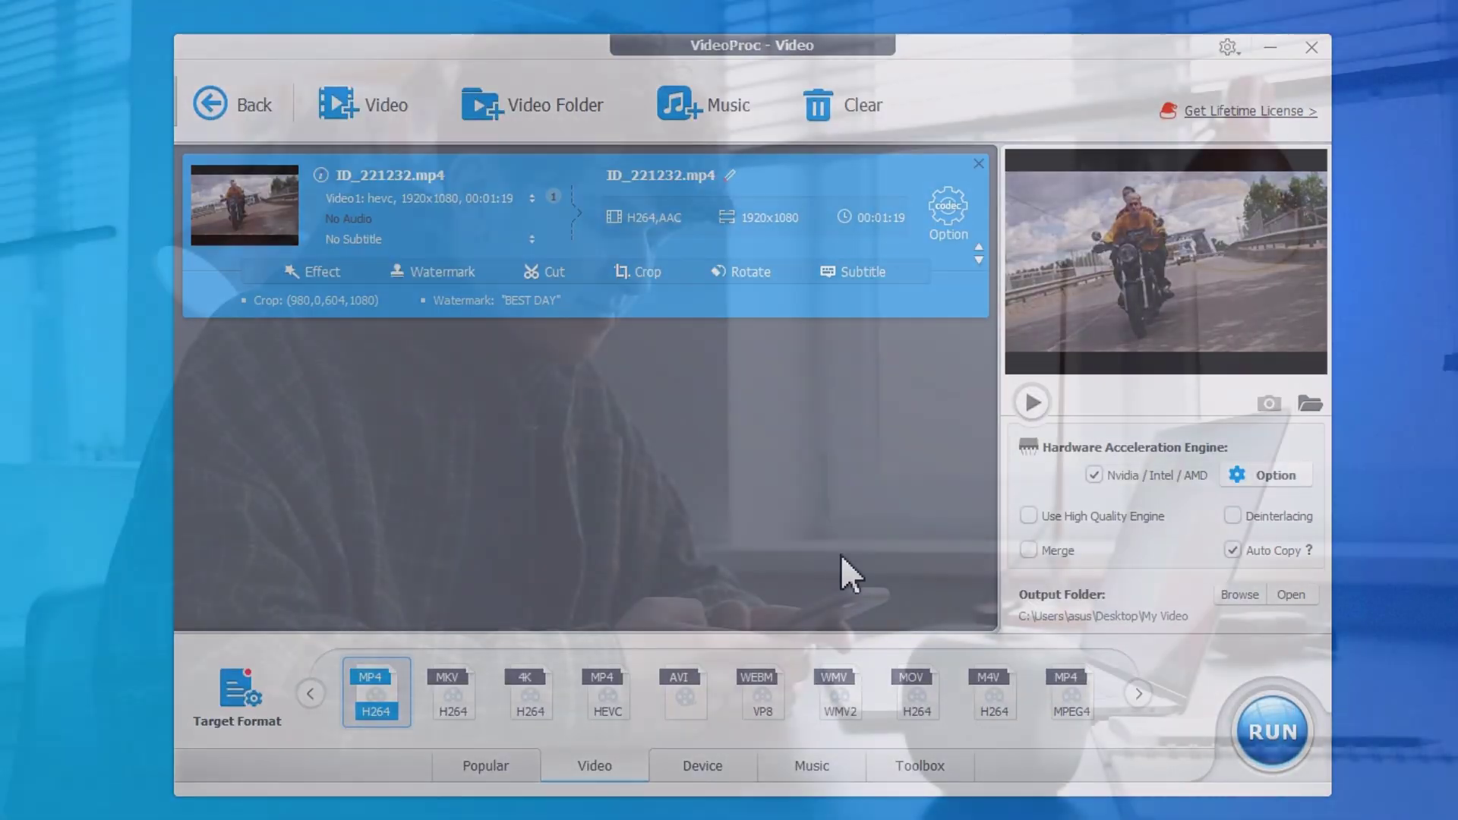